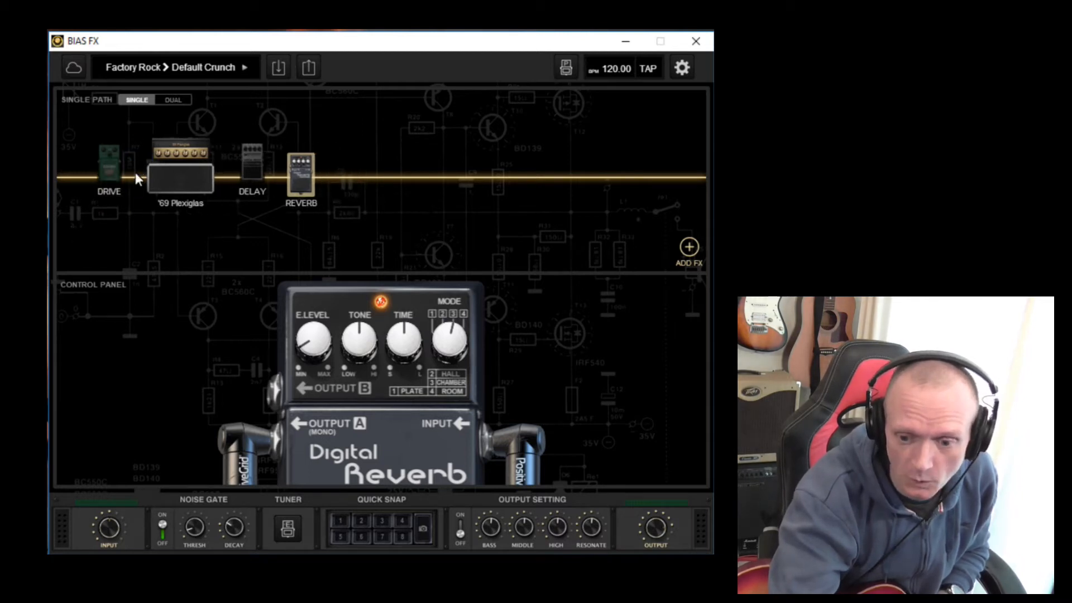
Remove the drive, delay and reverb pedals from the signal path, keeping only the '69 Plexiglas amp
left_click_drag(109, 160, 111, 428)
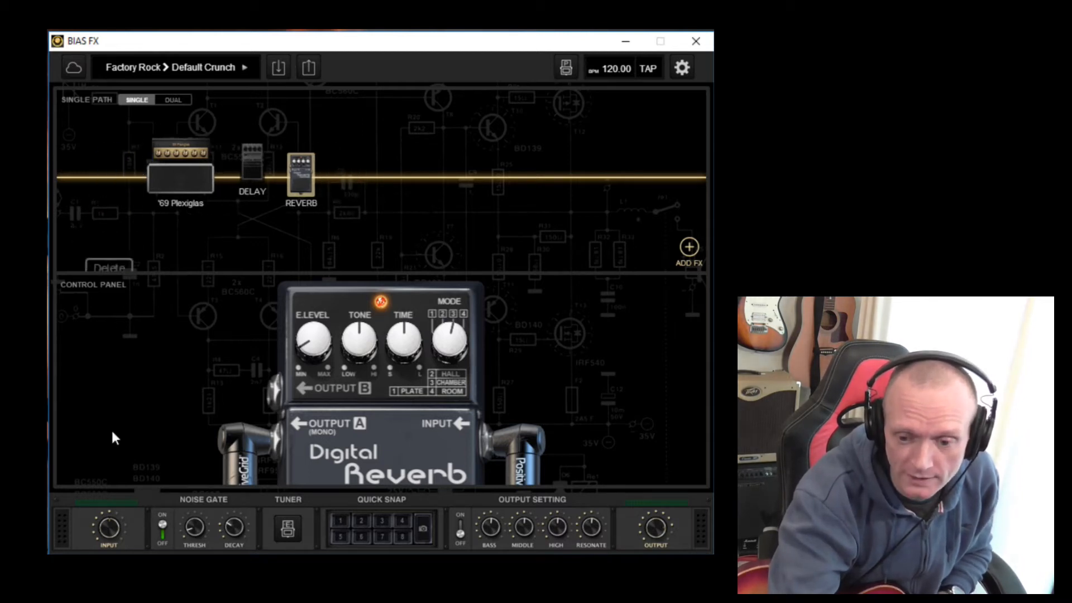
left_click_drag(209, 176, 240, 34)
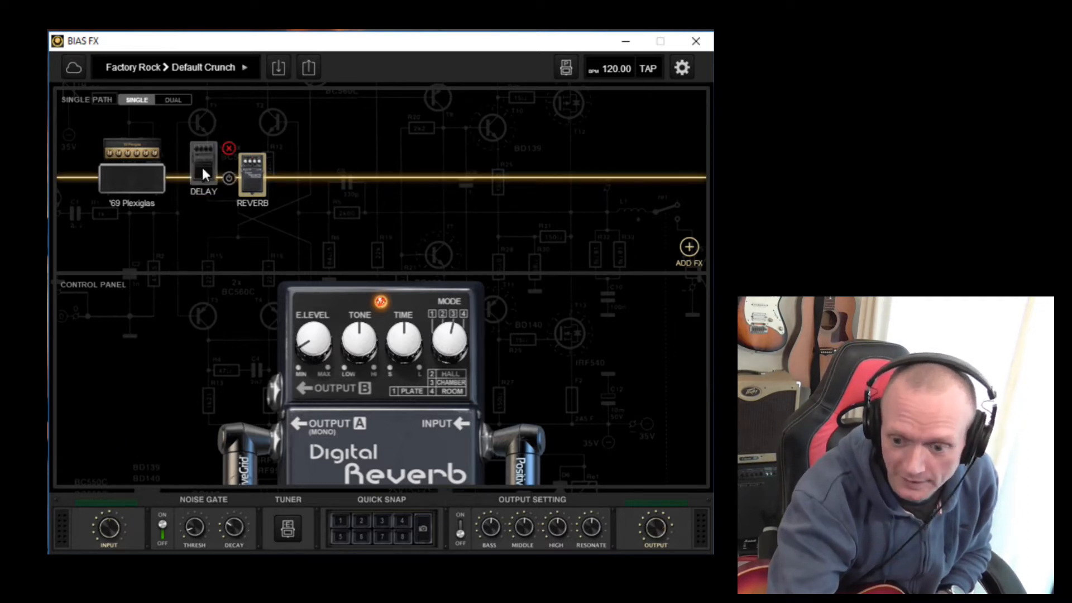
left_click_drag(201, 165, 203, 409)
left_click_drag(210, 165, 190, 339)
Try higher and lower gain settings on the '69 Plexiglas amp head
mouse_move(123, 160)
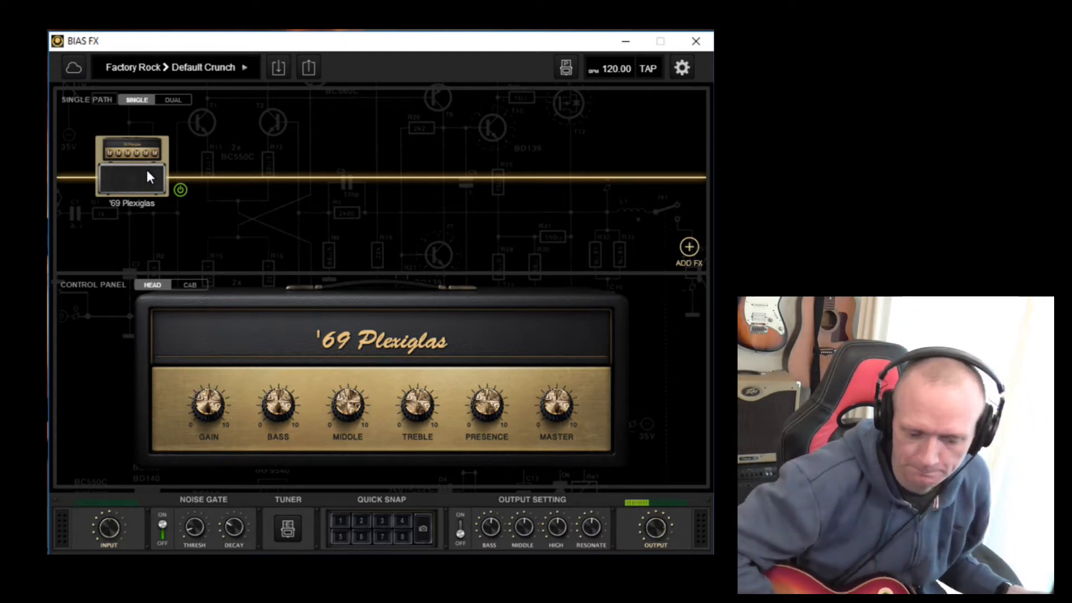
left_click_drag(200, 410, 186, 333)
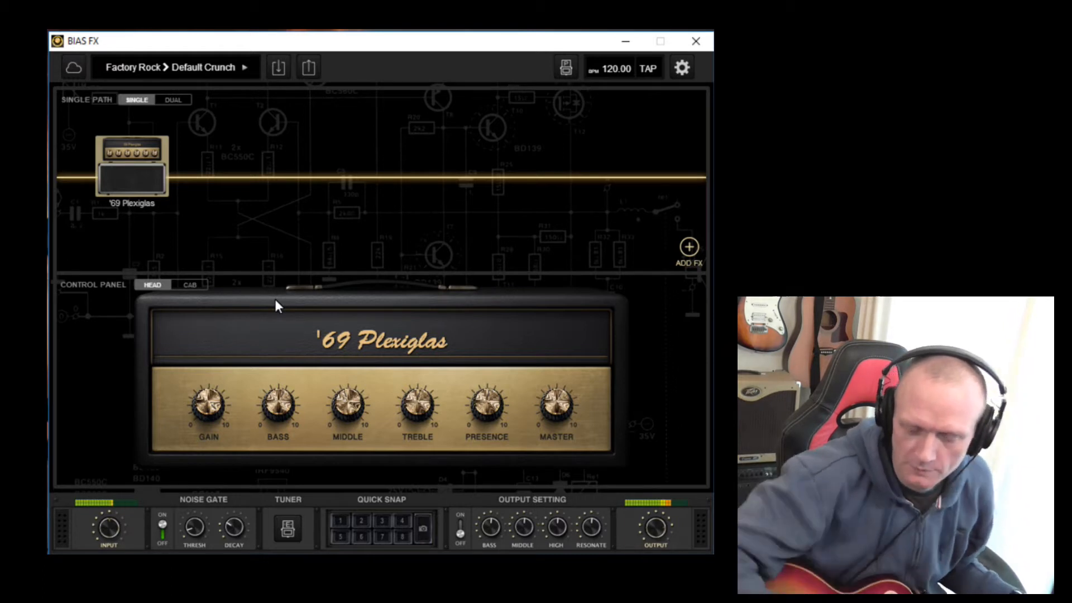
left_click_drag(197, 397, 191, 459)
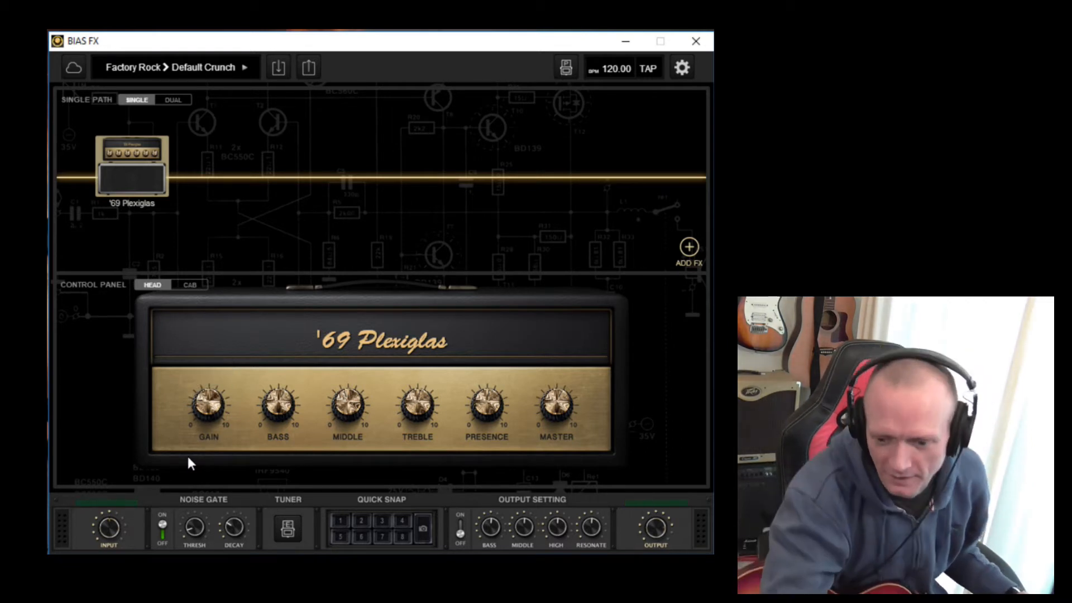
left_click_drag(199, 406, 192, 296)
left_click_drag(204, 401, 202, 423)
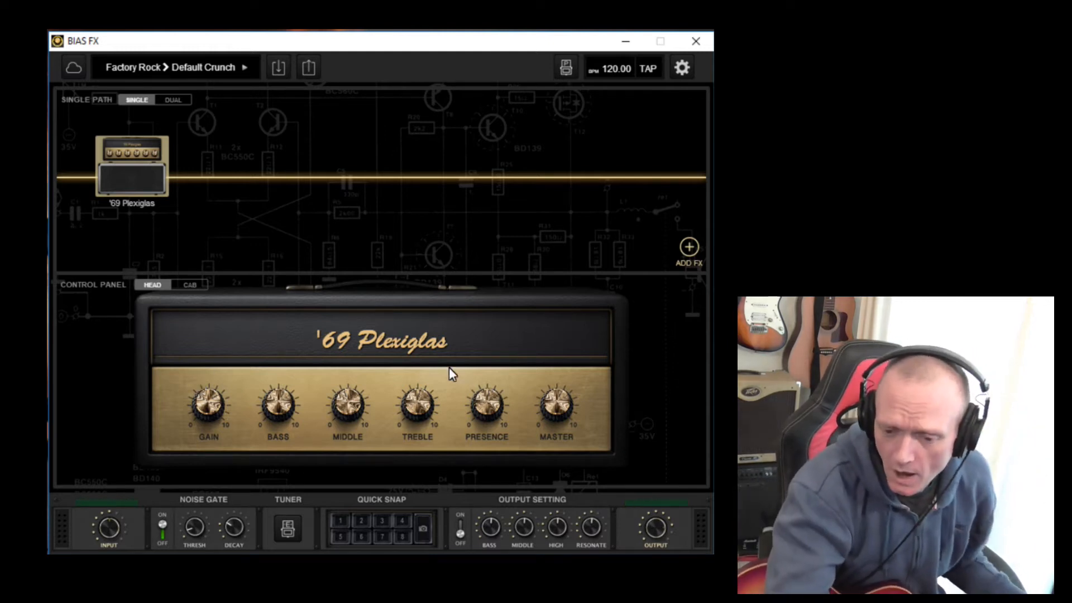
Browse the replacement amp categories and replace the '69 Plexiglas with the '92 Treadplate from the Hi Gain category
mouse_move(118, 190)
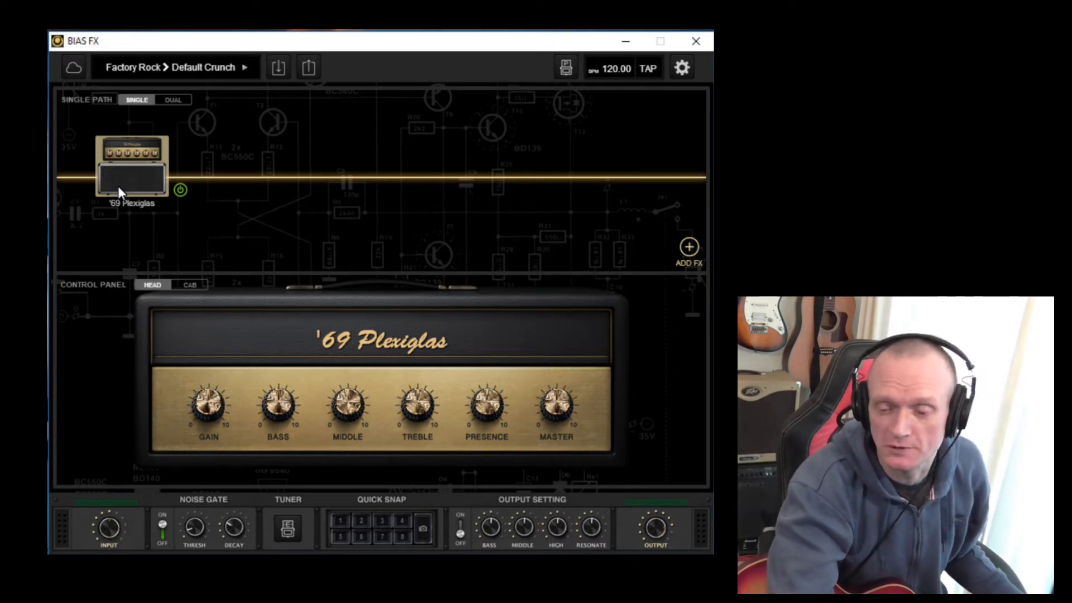
right_click(119, 187)
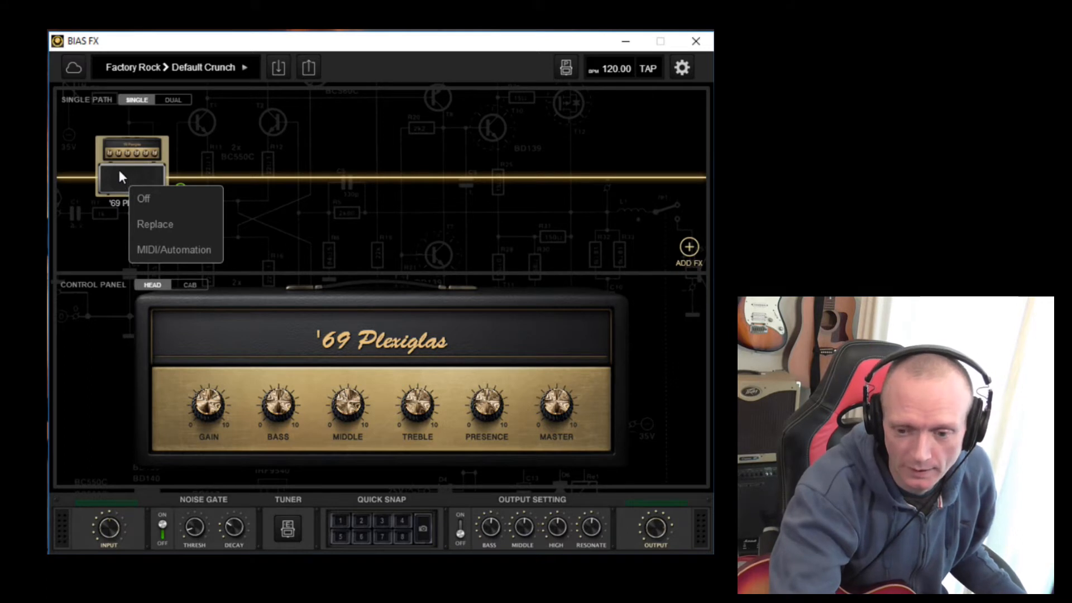
left_click(198, 224)
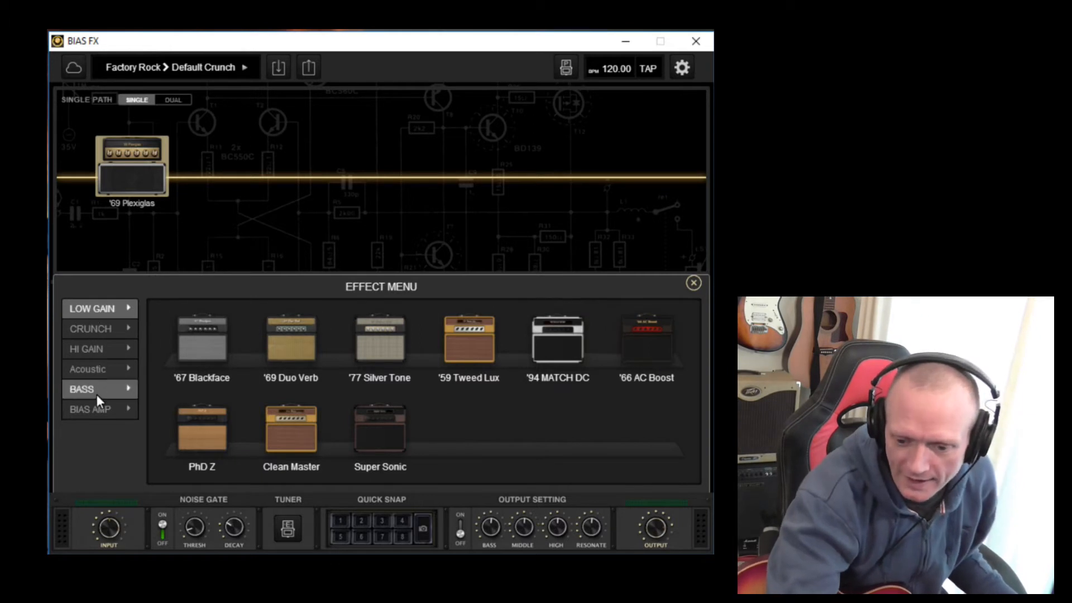
left_click(94, 329)
left_click(100, 344)
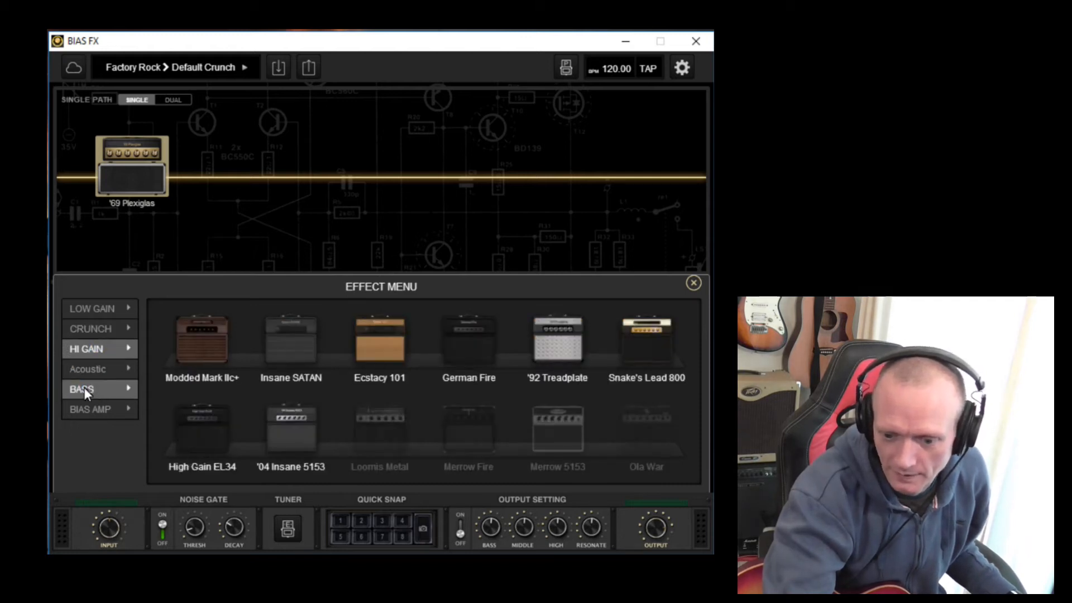
left_click(84, 386)
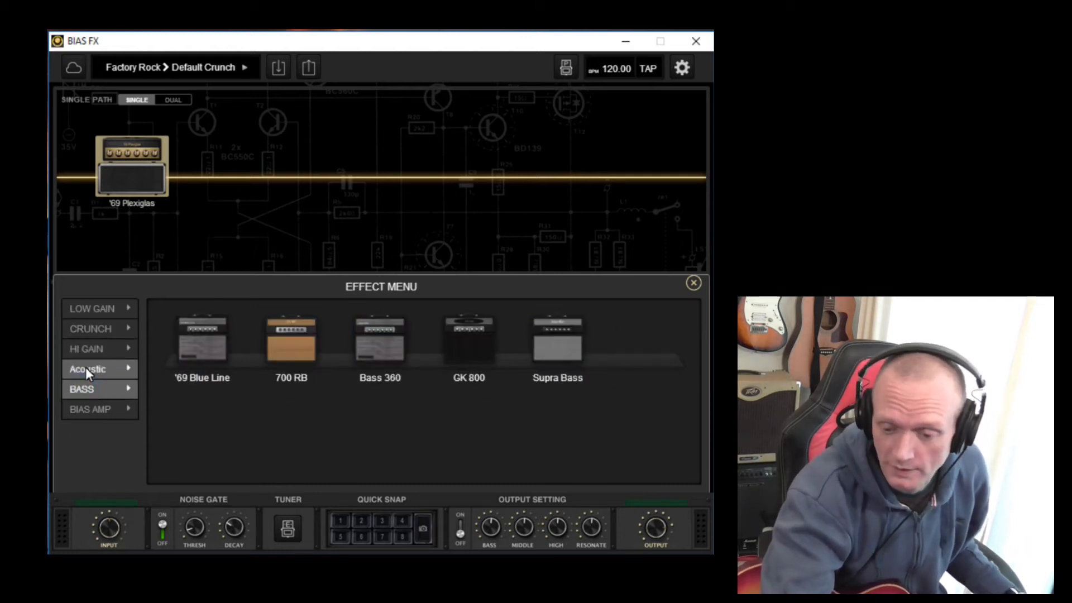
left_click(86, 364)
left_click(88, 346)
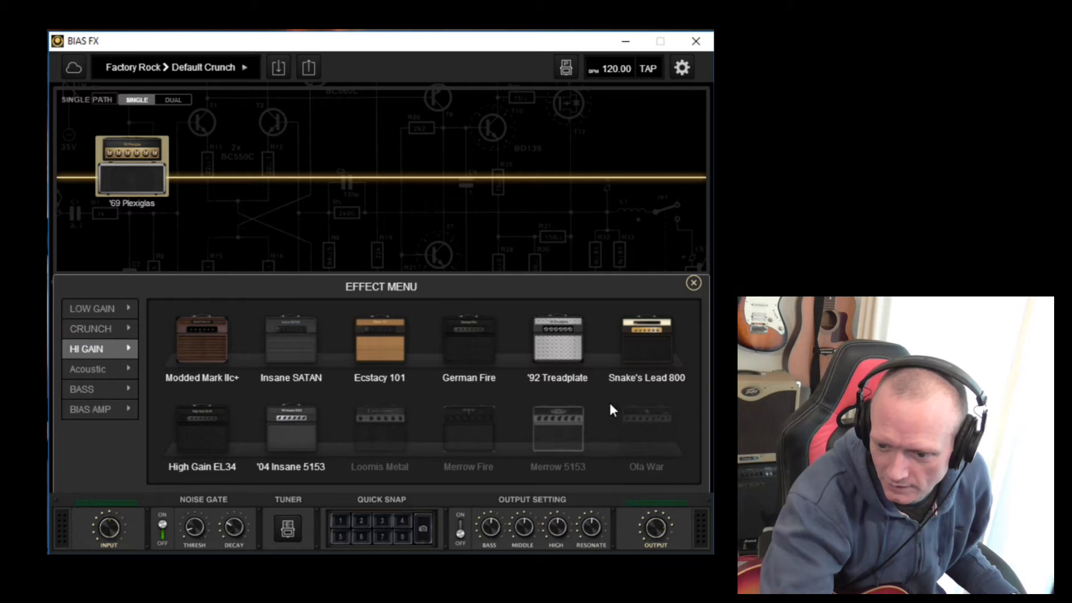
left_click(567, 360)
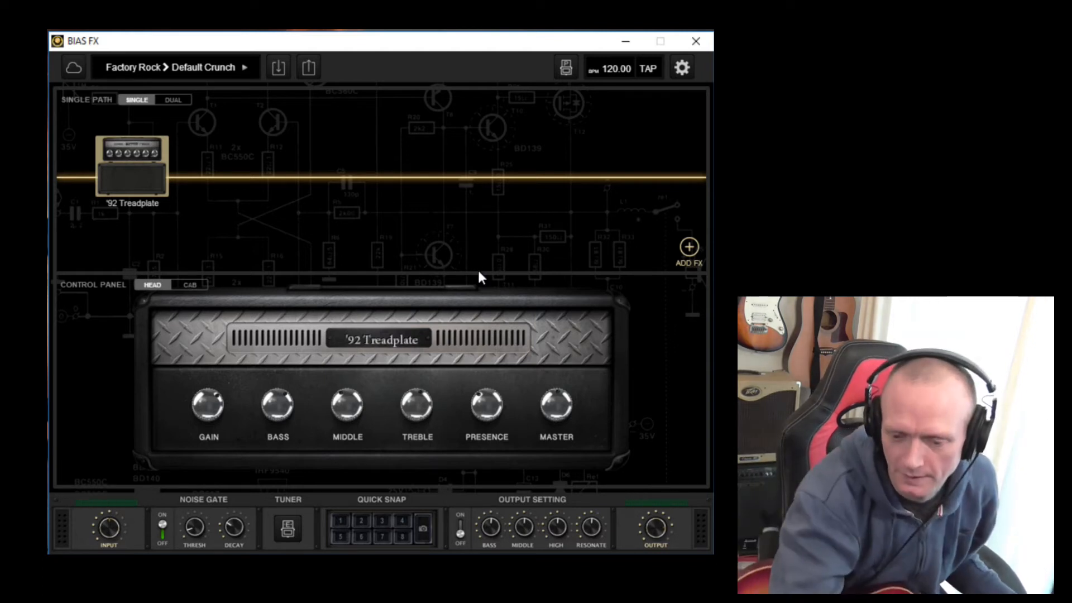
Replace the '92 Treadplate amp with the '69 Plexiglas from the Crunch category
right_click(143, 169)
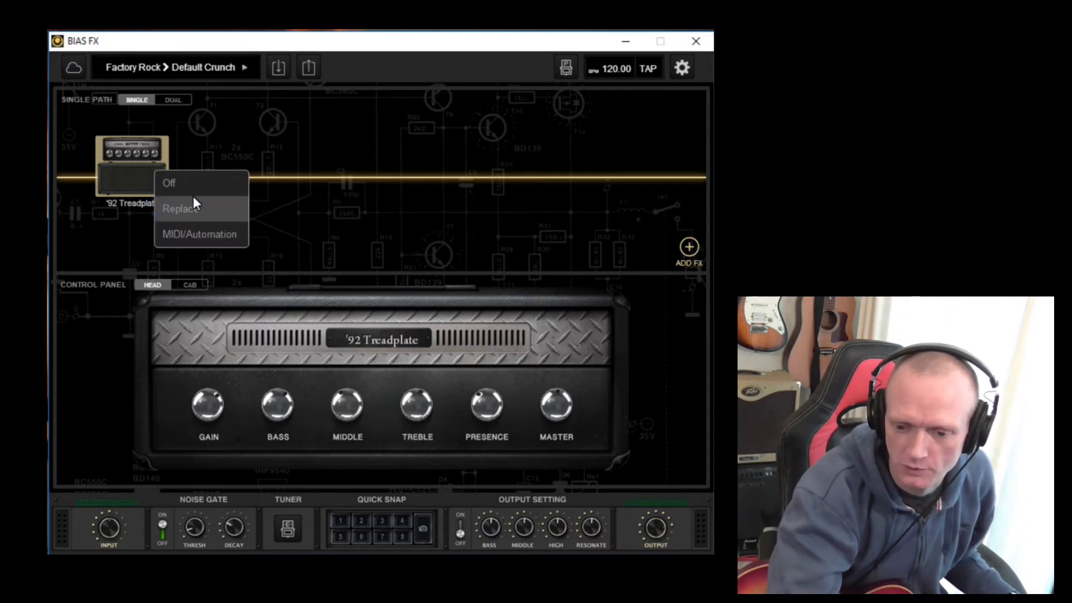
left_click(230, 210)
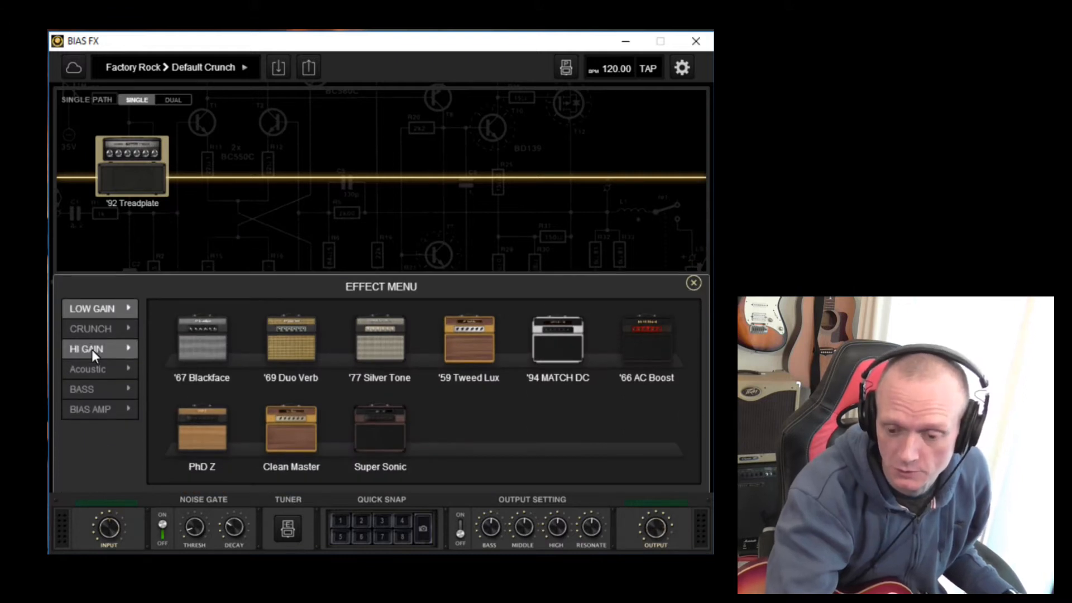
left_click(94, 330)
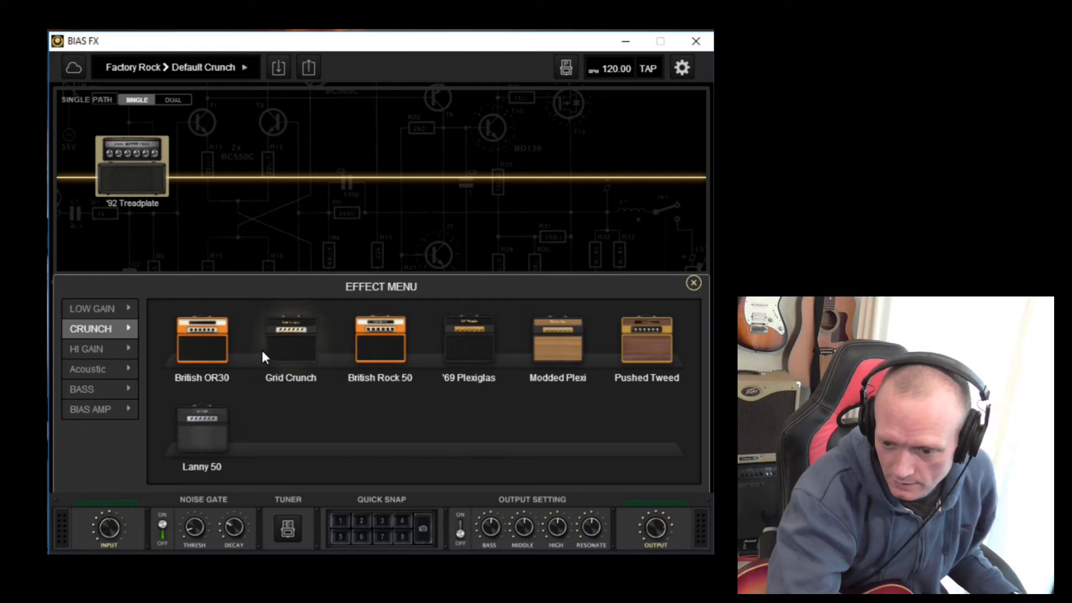
left_click(485, 349)
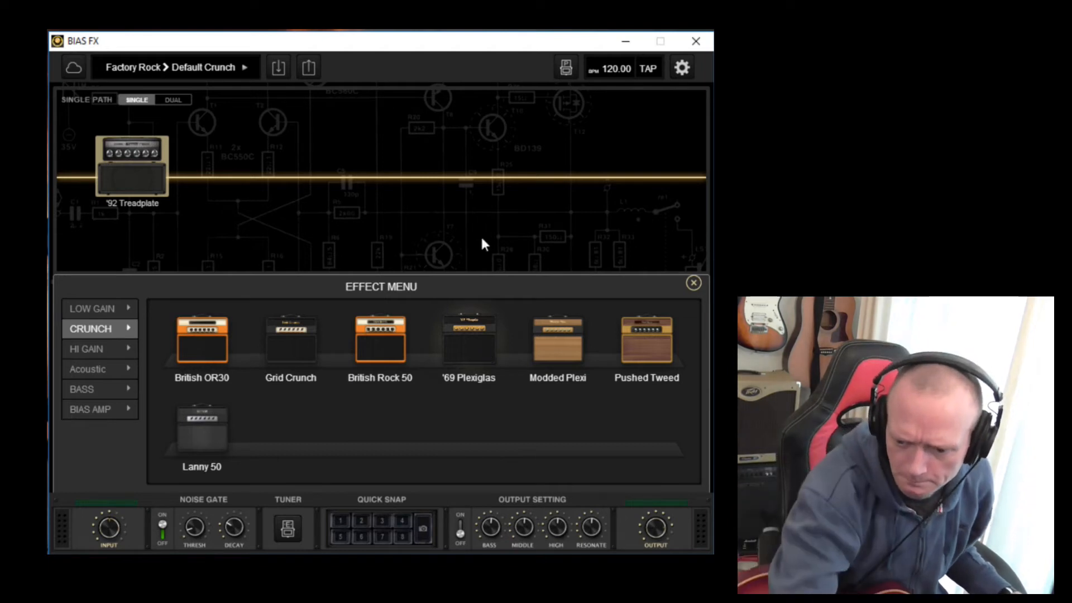
double_click(474, 340)
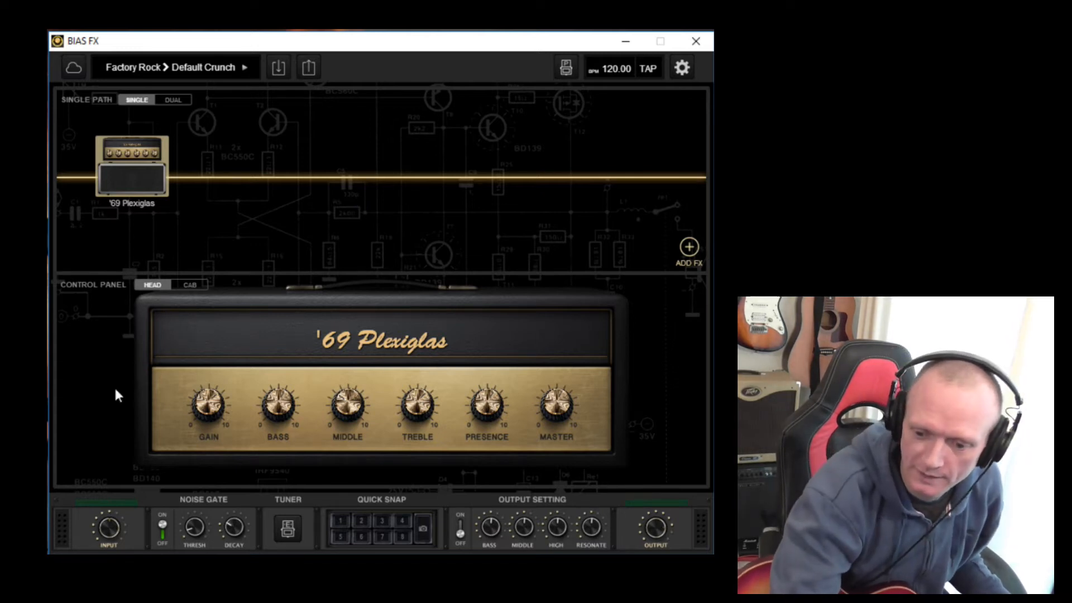
Show the amp's cabinet settings and move the SM57 microphone closer to the speaker's centre line and slightly nearer the speaker
left_click(184, 290)
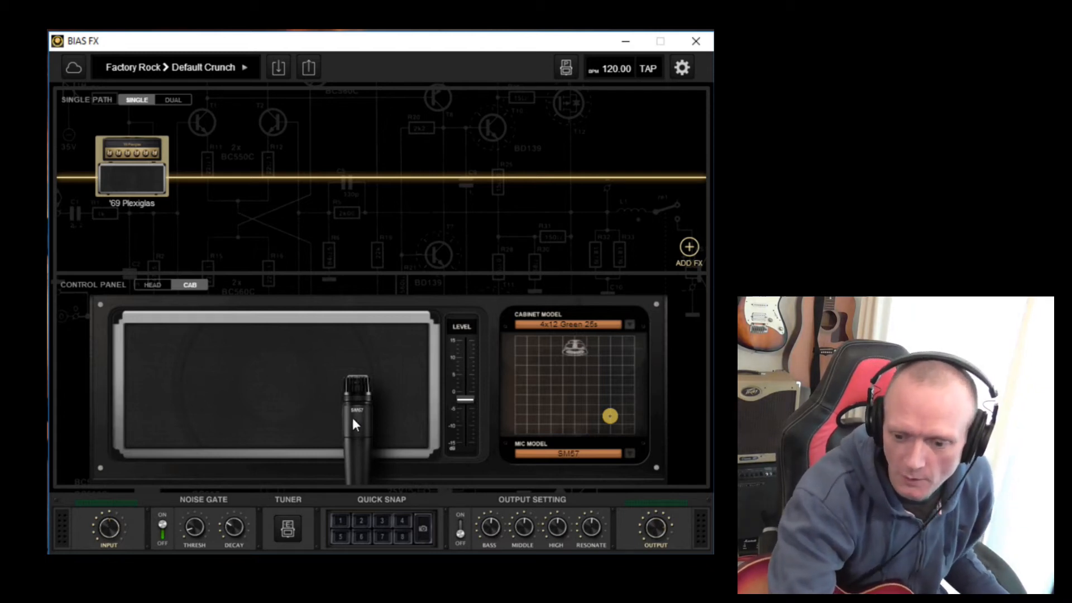
left_click_drag(362, 405, 328, 415)
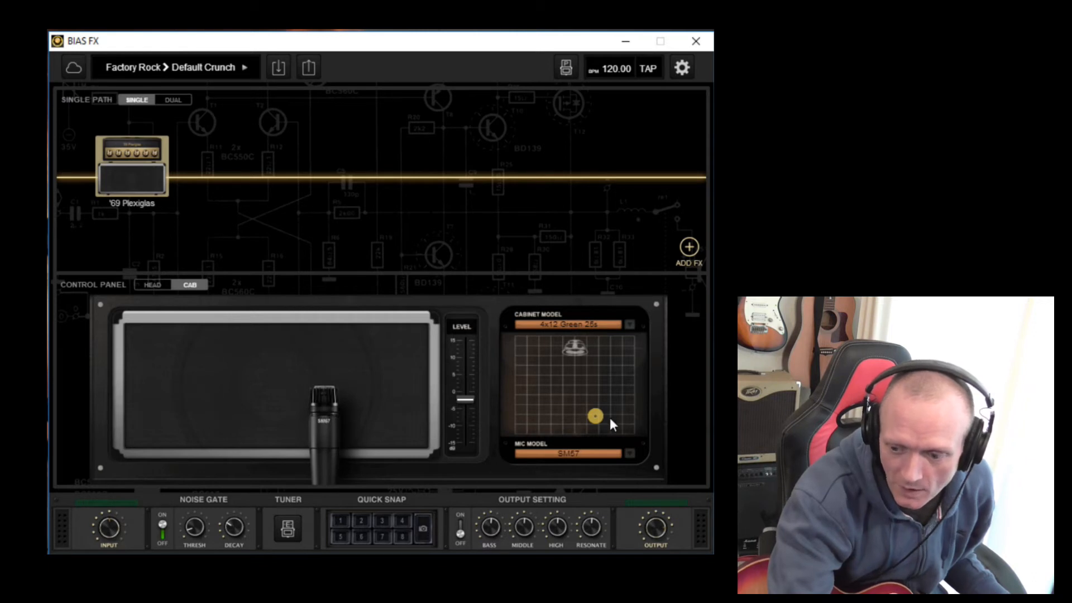
left_click_drag(595, 417, 596, 395)
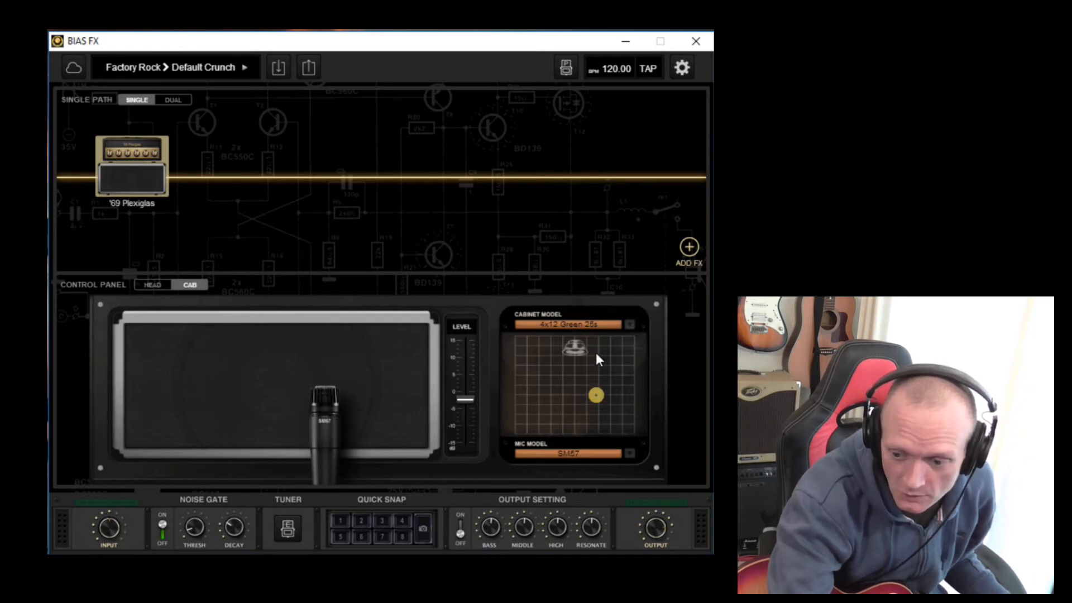
left_click_drag(595, 383, 596, 352)
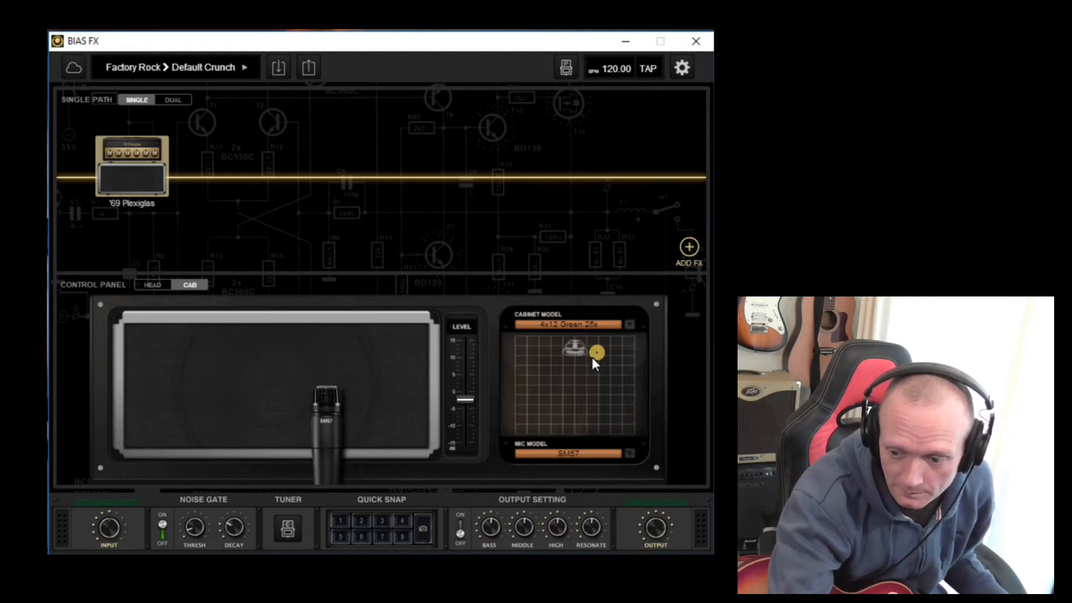
left_click_drag(597, 350, 601, 397)
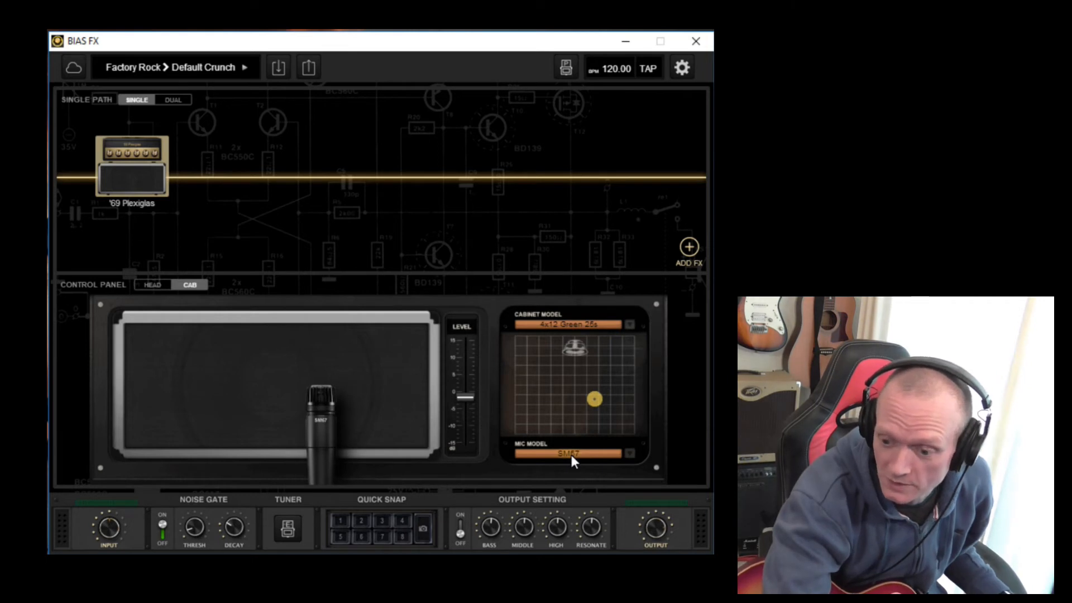
Switch the cabinet's microphone model to C414 and back to SM57
left_click(572, 455)
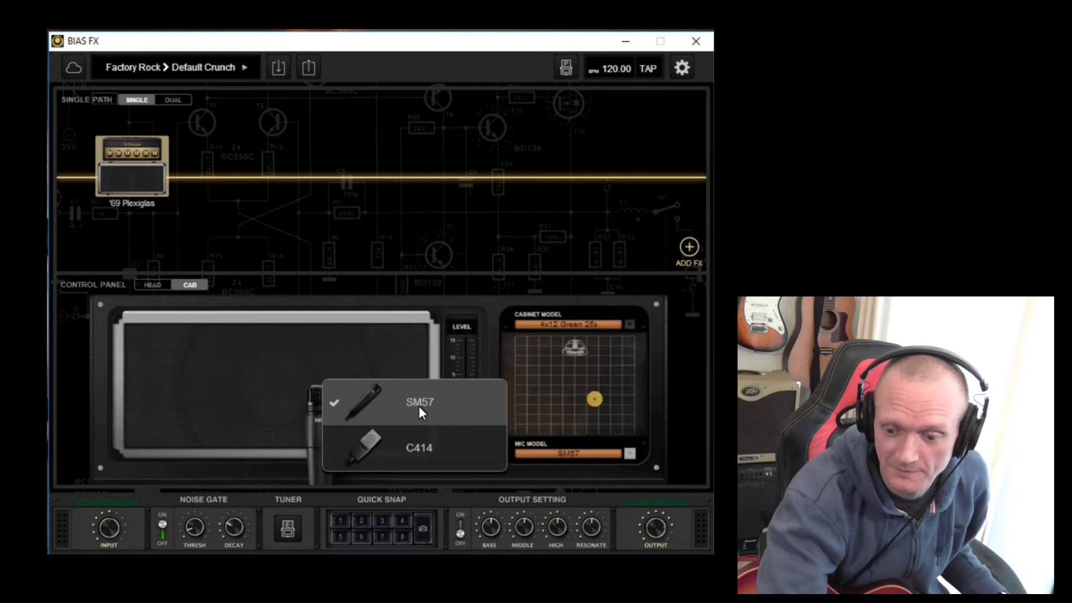
left_click(429, 449)
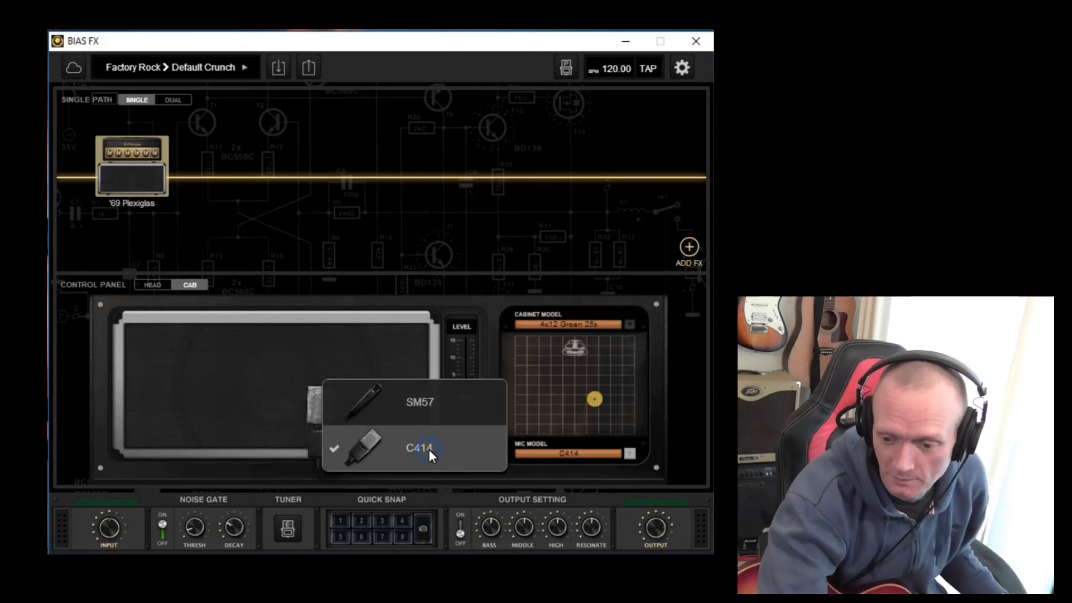
left_click(261, 323)
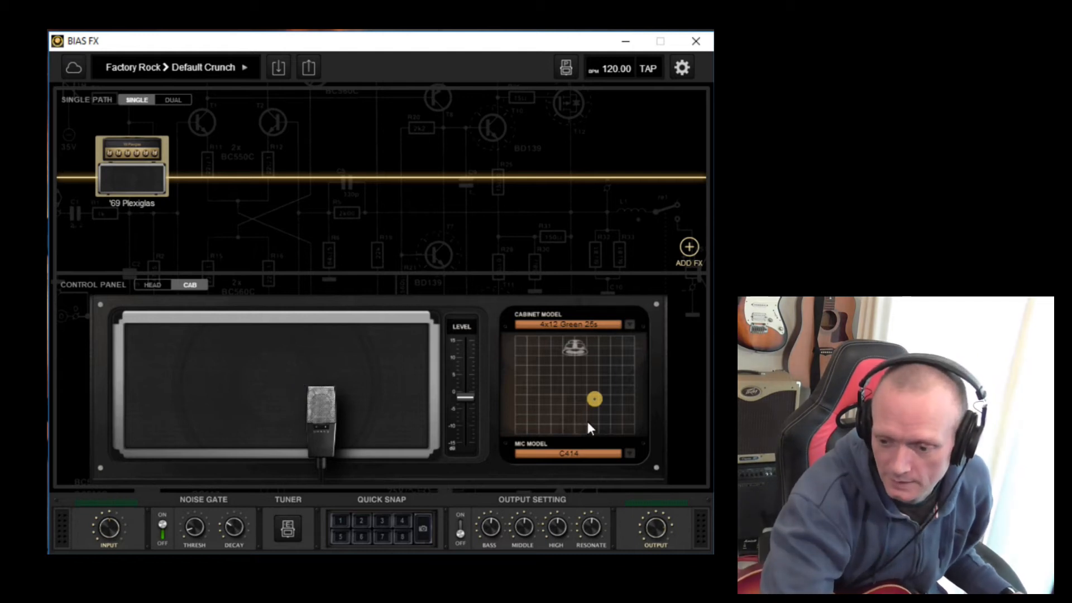
left_click(568, 452)
left_click(434, 409)
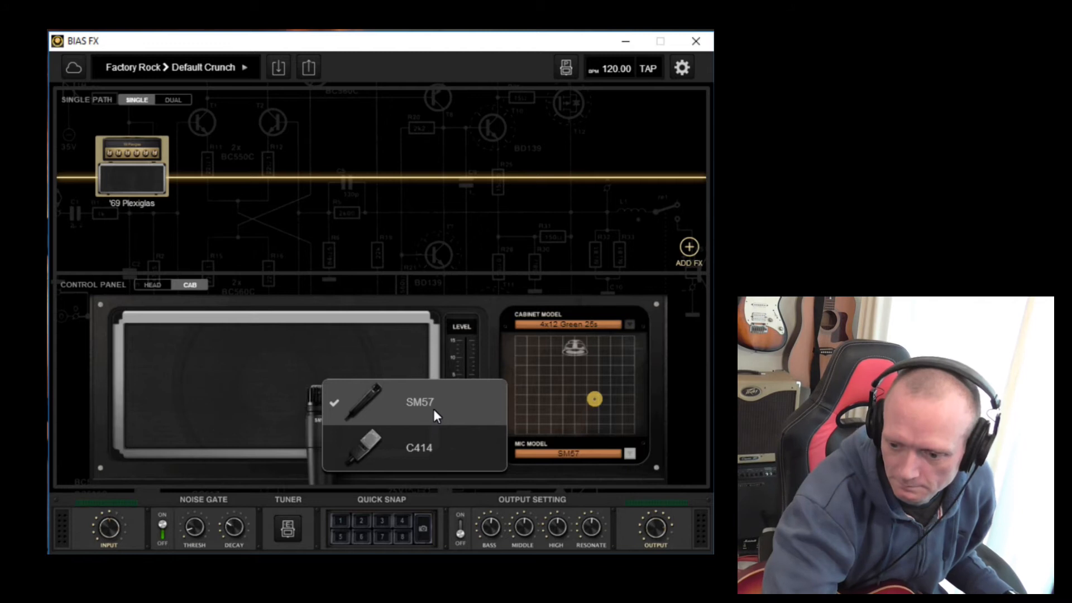
Change the cabinet model to 1x12 Black Lux
left_click(549, 322)
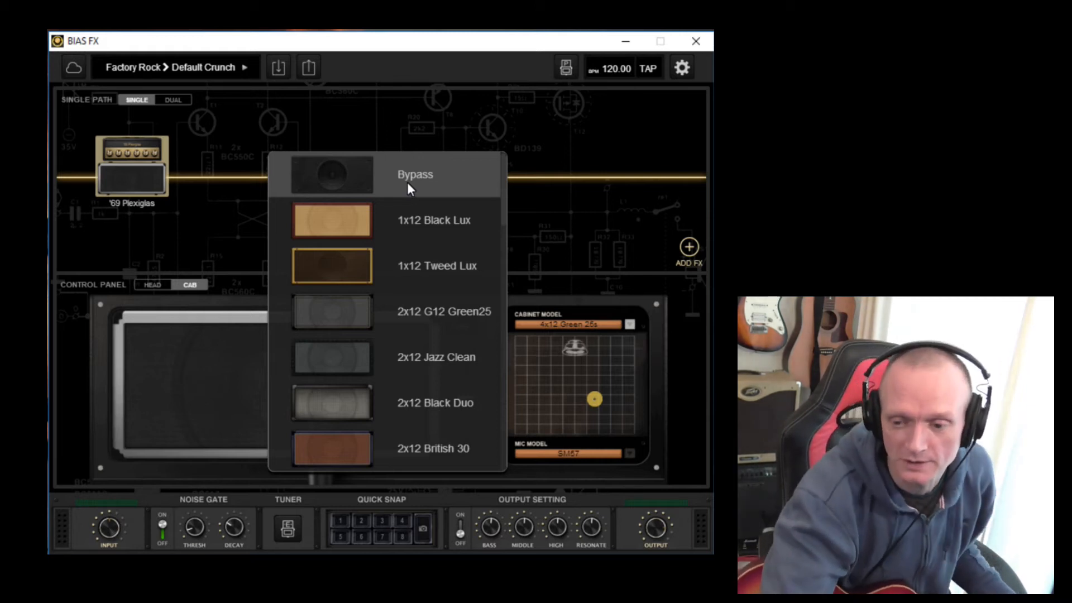
mouse_move(504, 180)
left_mouse_down()
mouse_move(508, 431)
mouse_move(499, 168)
mouse_move(500, 390)
mouse_move(501, 180)
left_mouse_up()
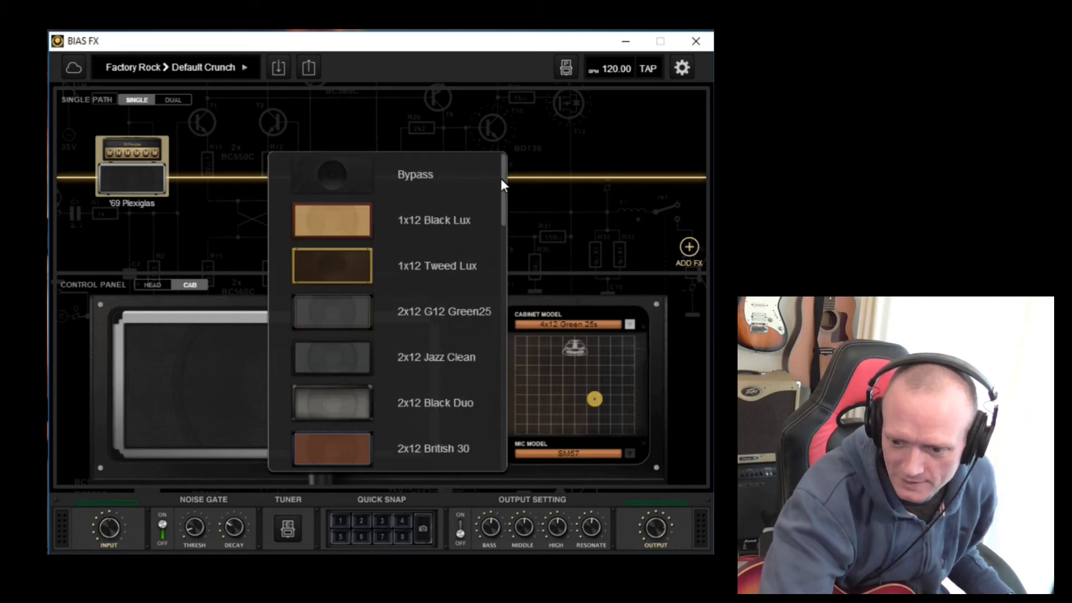
left_click(398, 229)
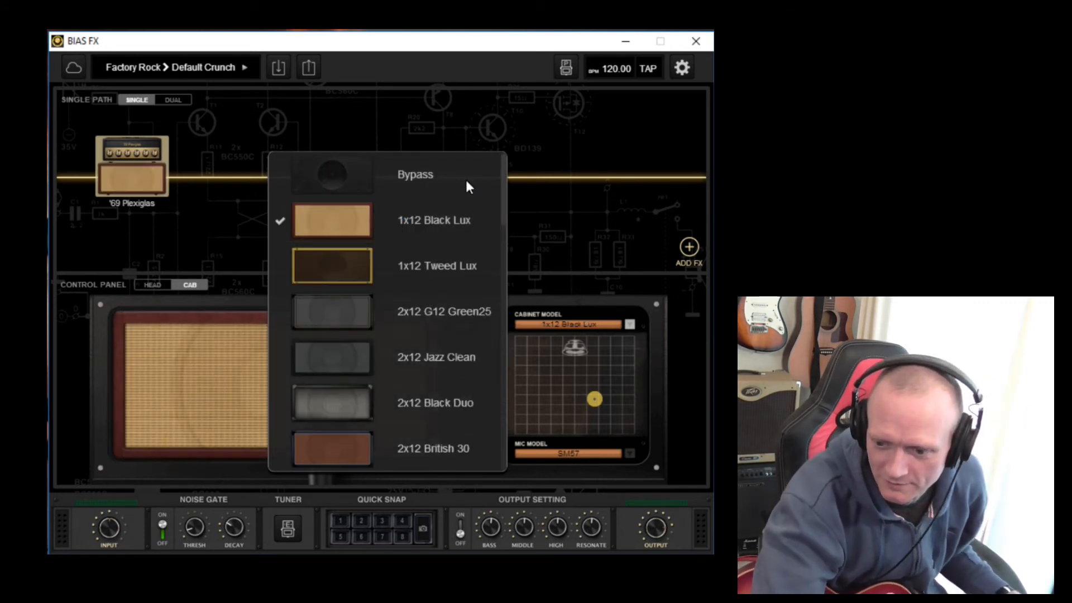
left_click(647, 225)
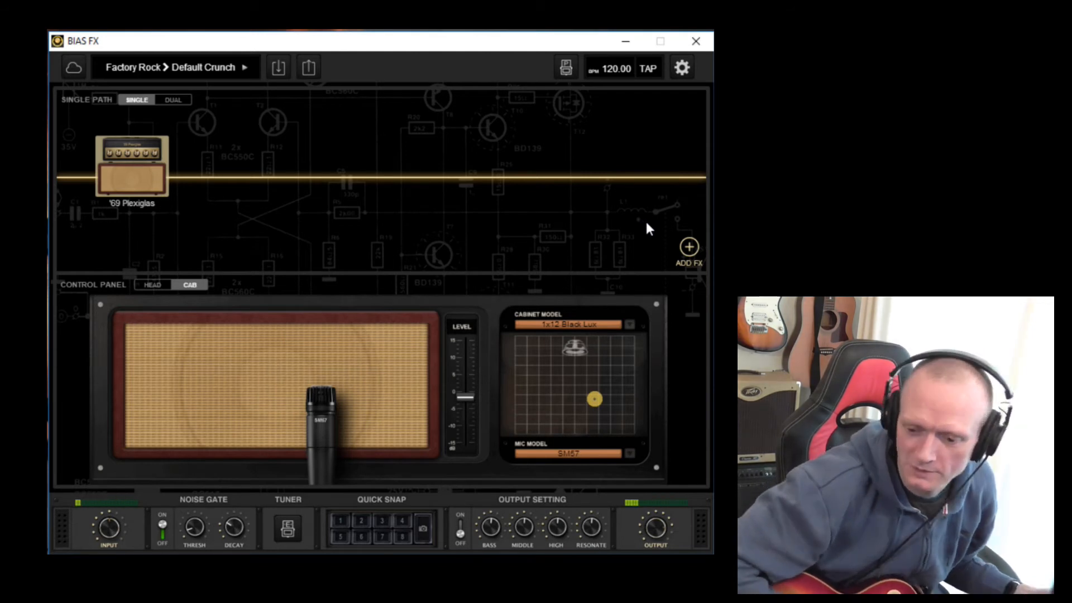
Set the cabinet model to 4x12 Green 25s
left_click(577, 324)
left_click_drag(504, 206, 499, 317)
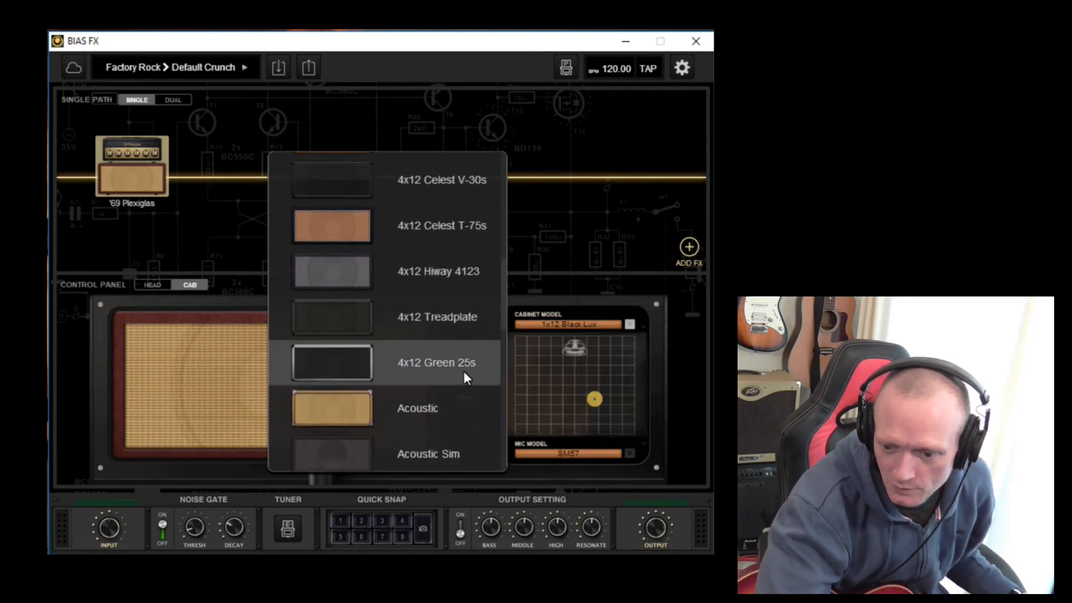
left_click(464, 372)
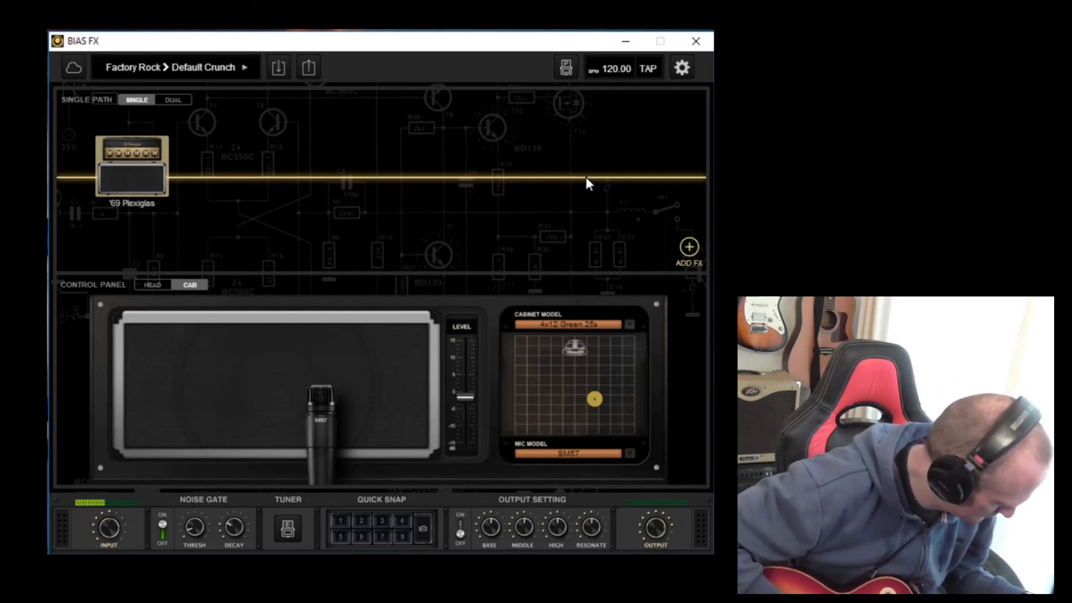
Return to the amp's head settings, browse the effect categories and add the Digital Reverb pedal after the '69 Plexiglas amp
left_click(152, 286)
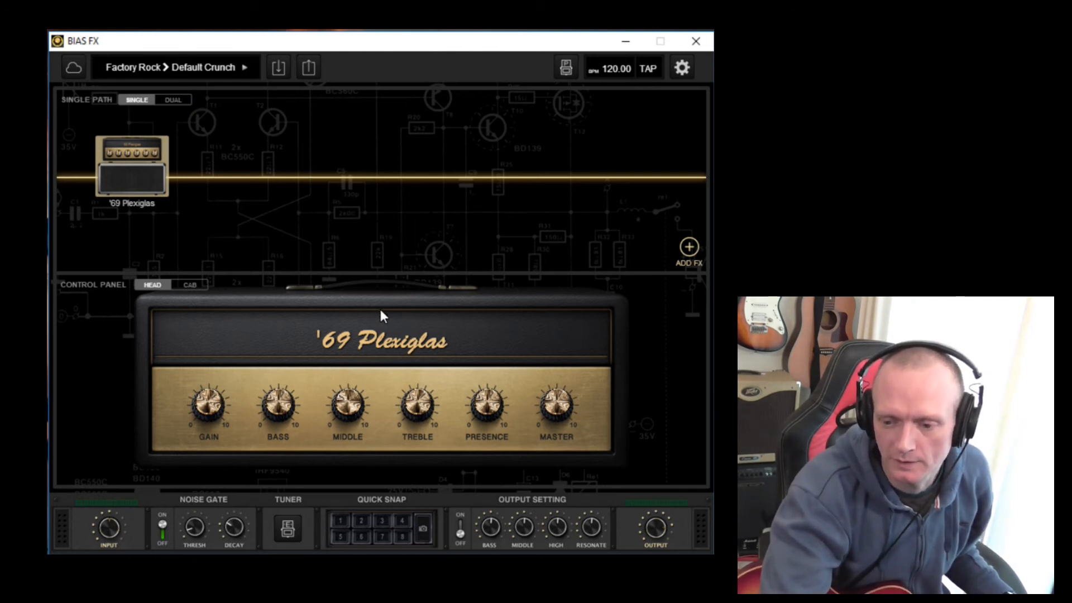
left_click(692, 248)
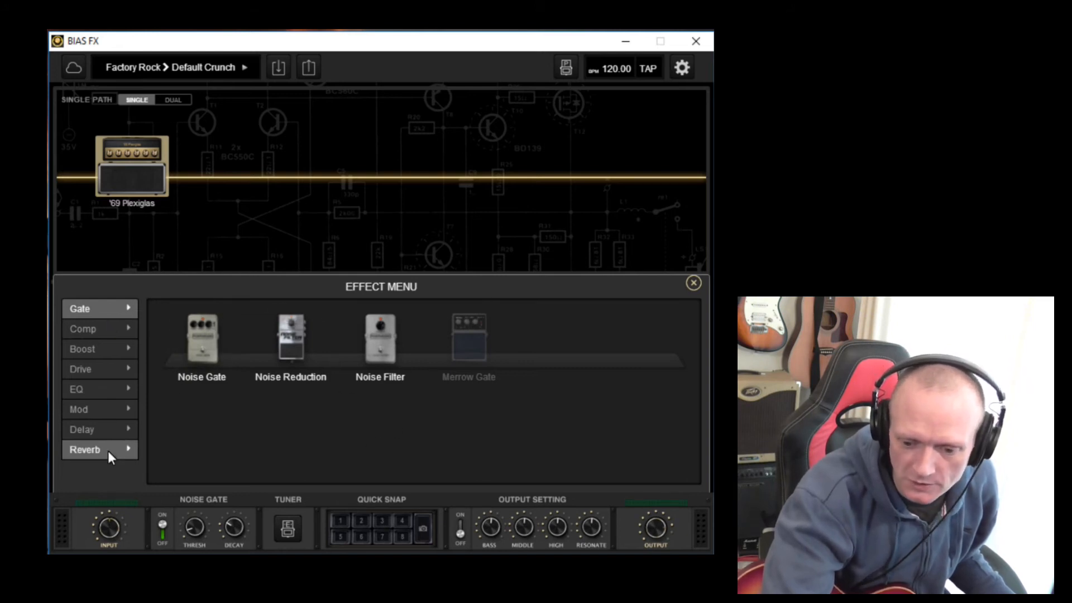
left_click(98, 325)
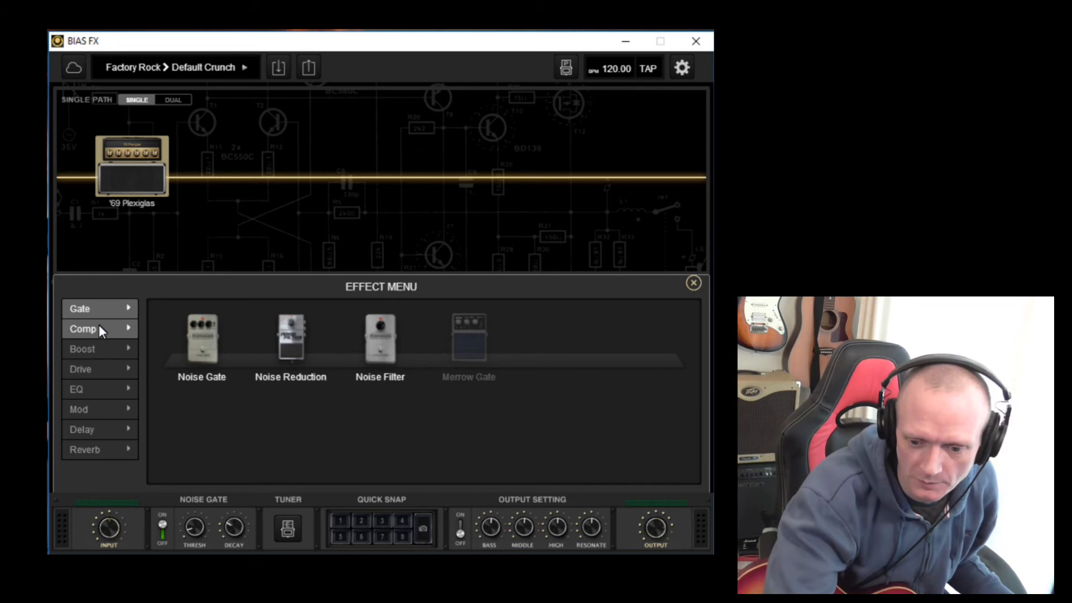
left_click(96, 349)
left_click(101, 368)
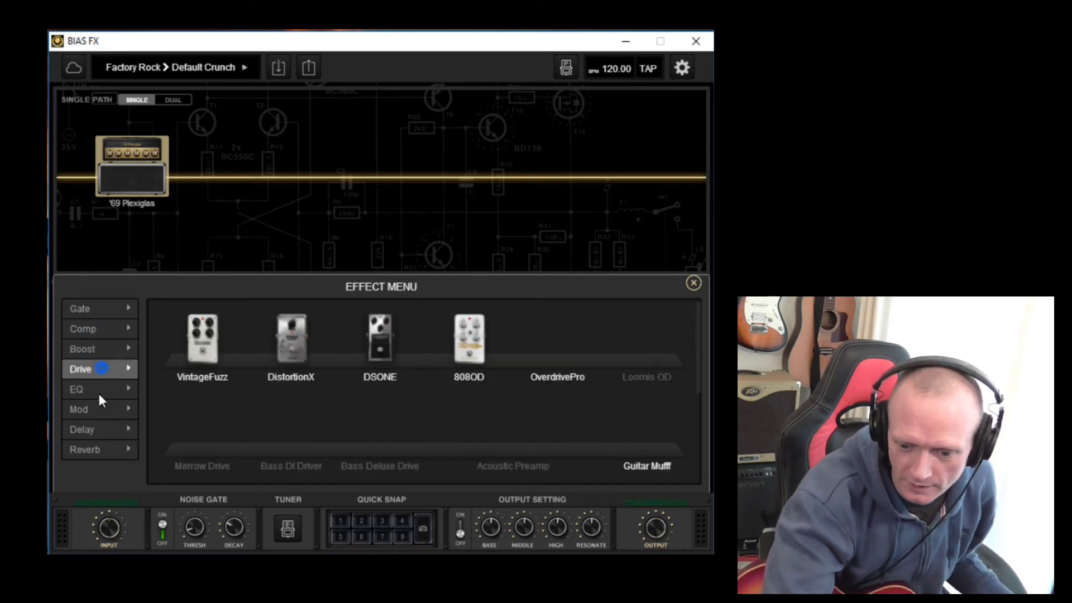
left_click(106, 410)
left_click(113, 430)
left_click(112, 450)
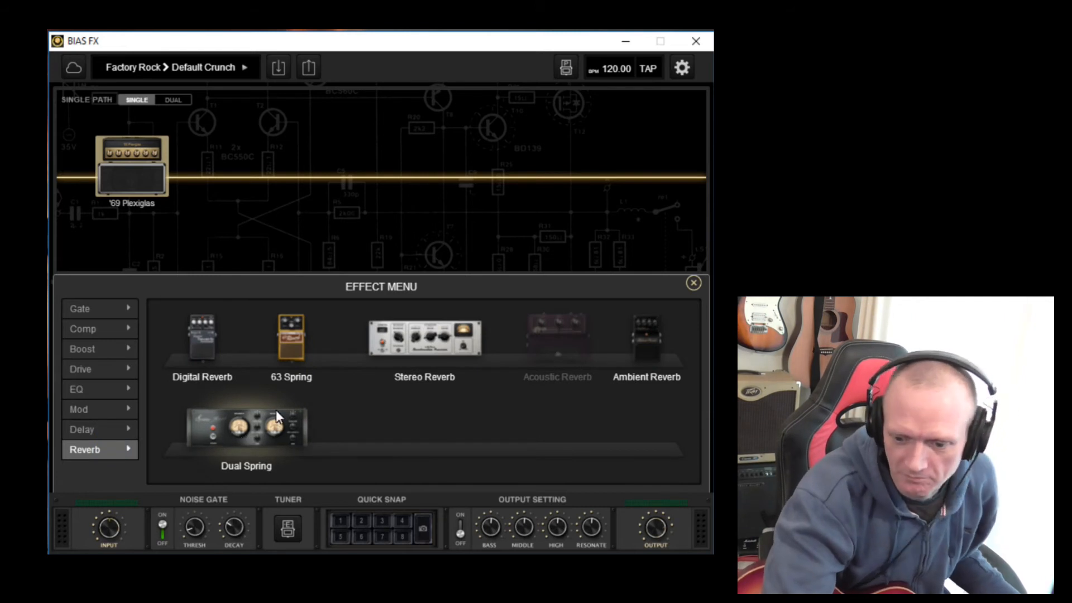
left_click_drag(204, 351, 208, 196)
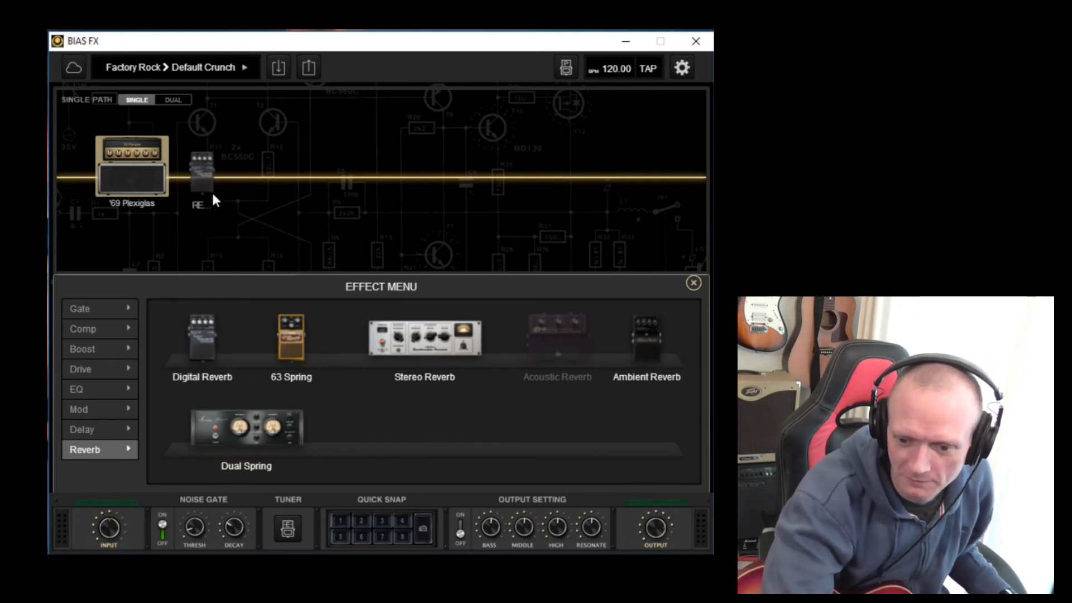
Show the Digital Reverb pedal's controls and set its mode to 1 (Plate)
left_click(203, 186)
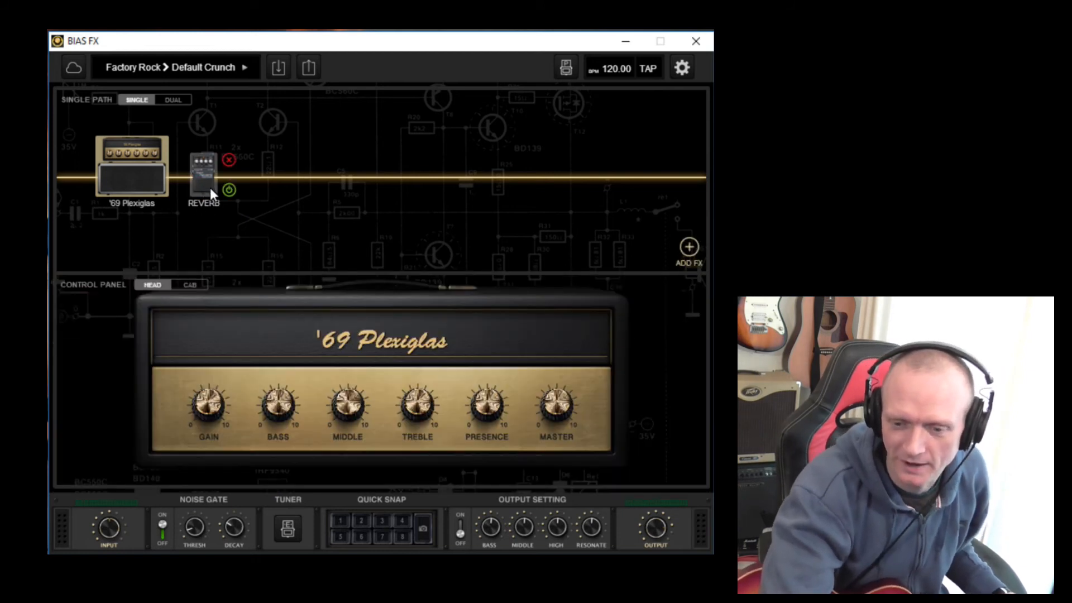
left_click(212, 187)
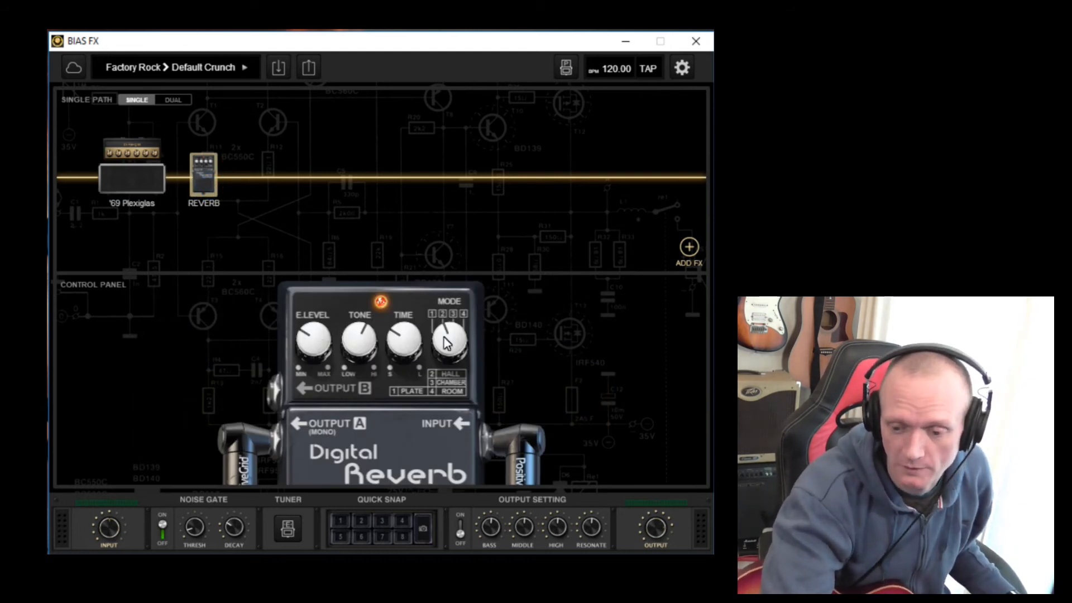
left_click(131, 186)
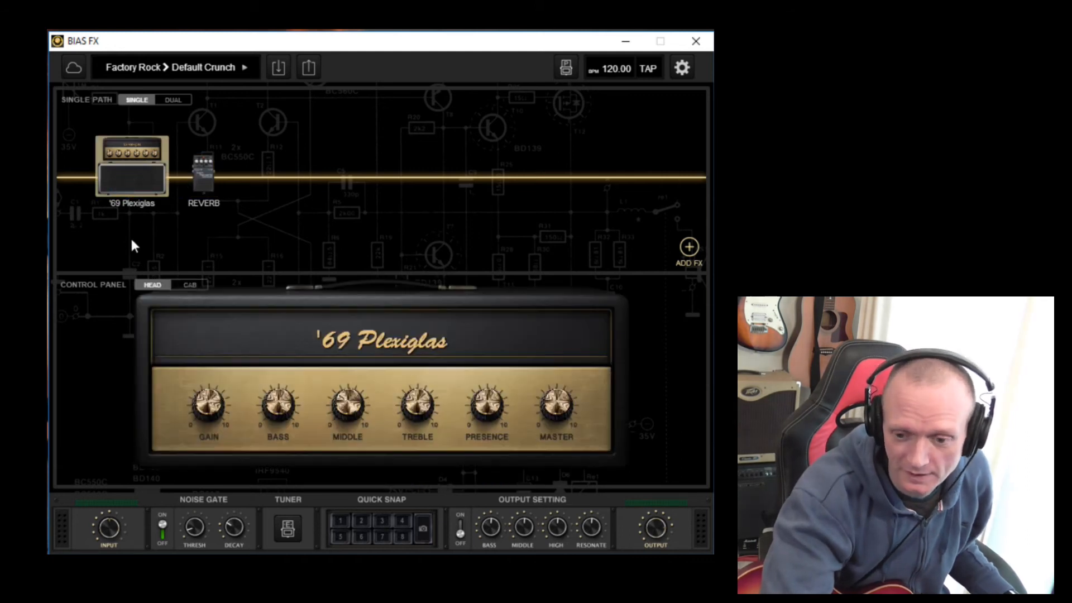
left_click(207, 182)
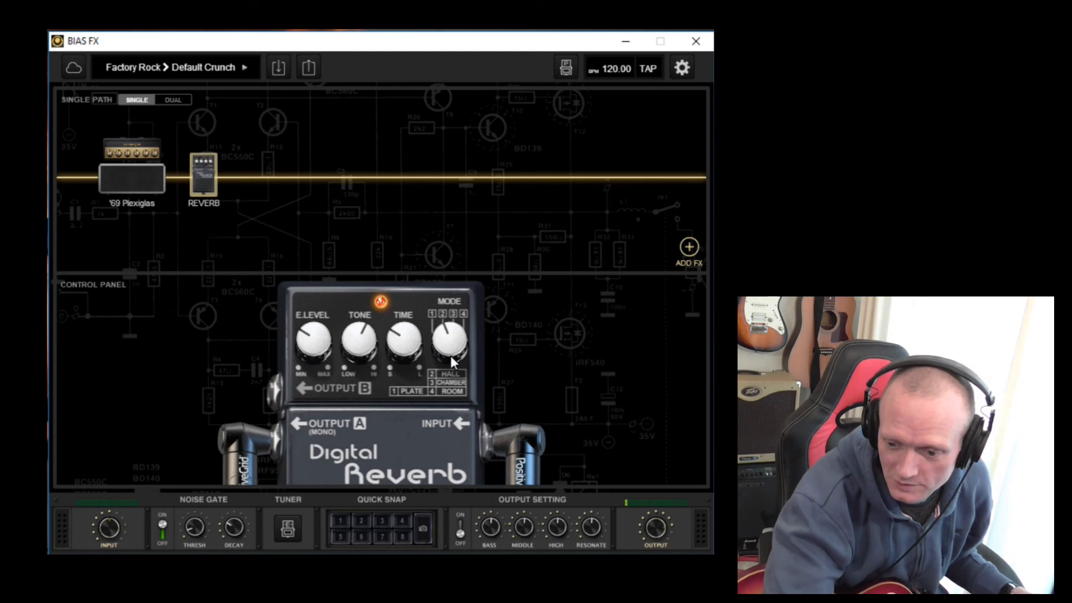
left_click_drag(445, 340, 441, 309)
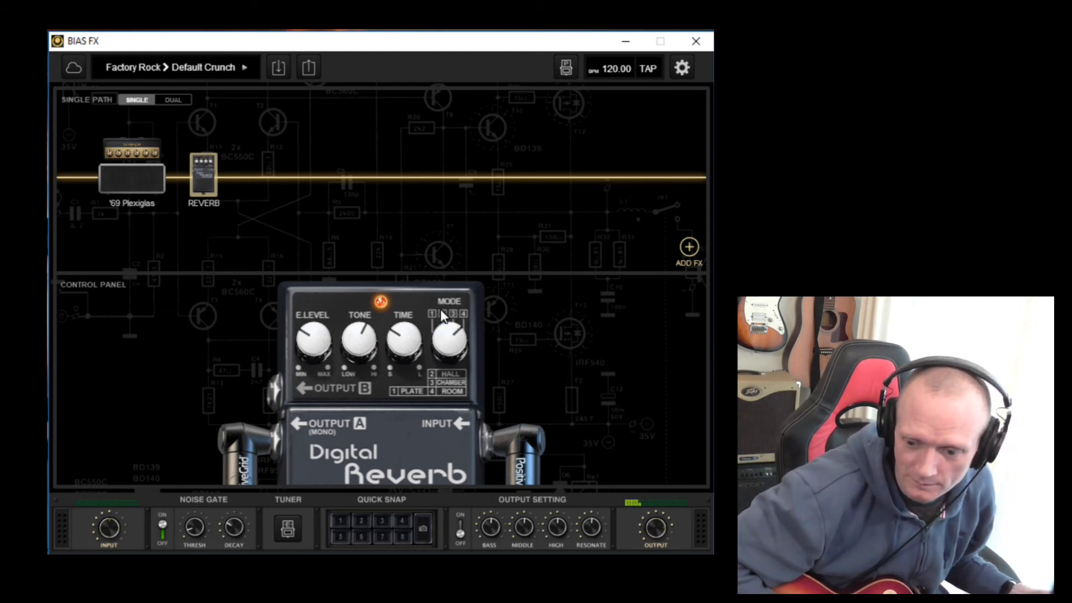
left_click_drag(442, 315, 441, 362)
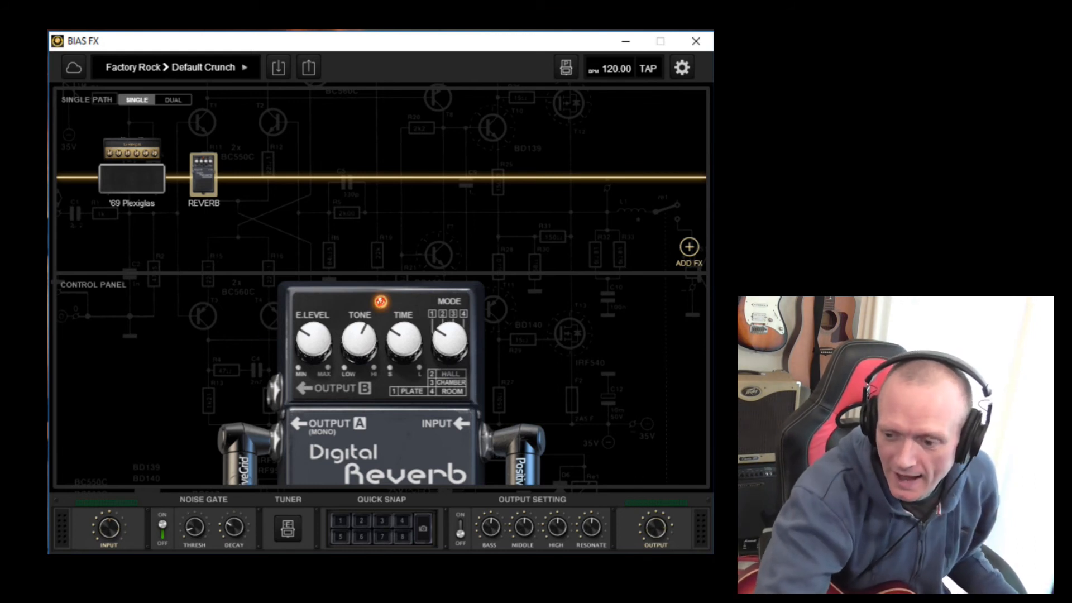
Add the 808OD drive pedal in front of the '69 Plexiglas amp
left_click(688, 249)
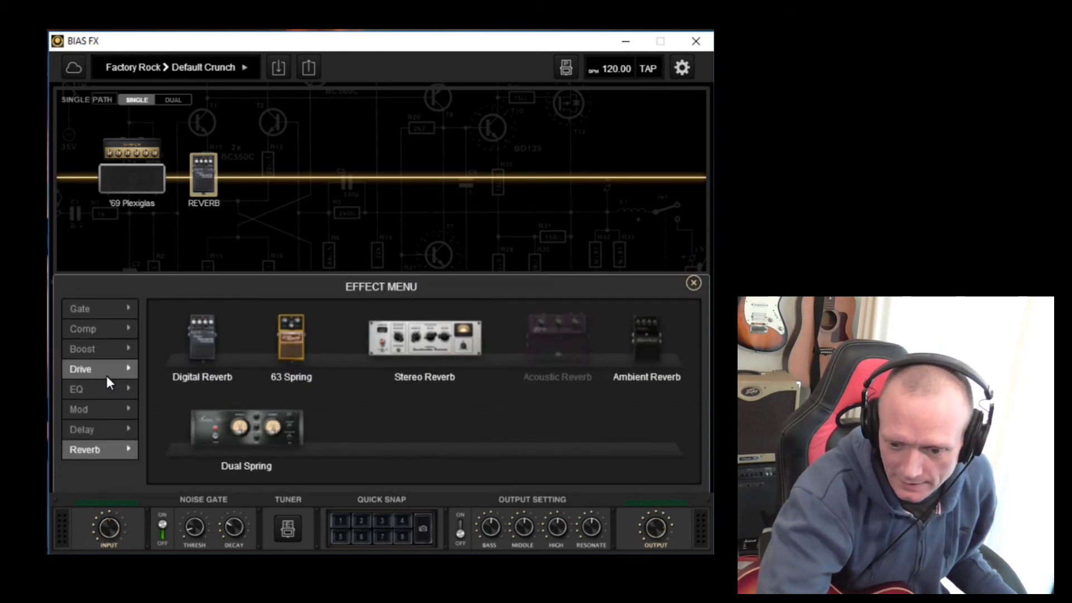
left_click(106, 375)
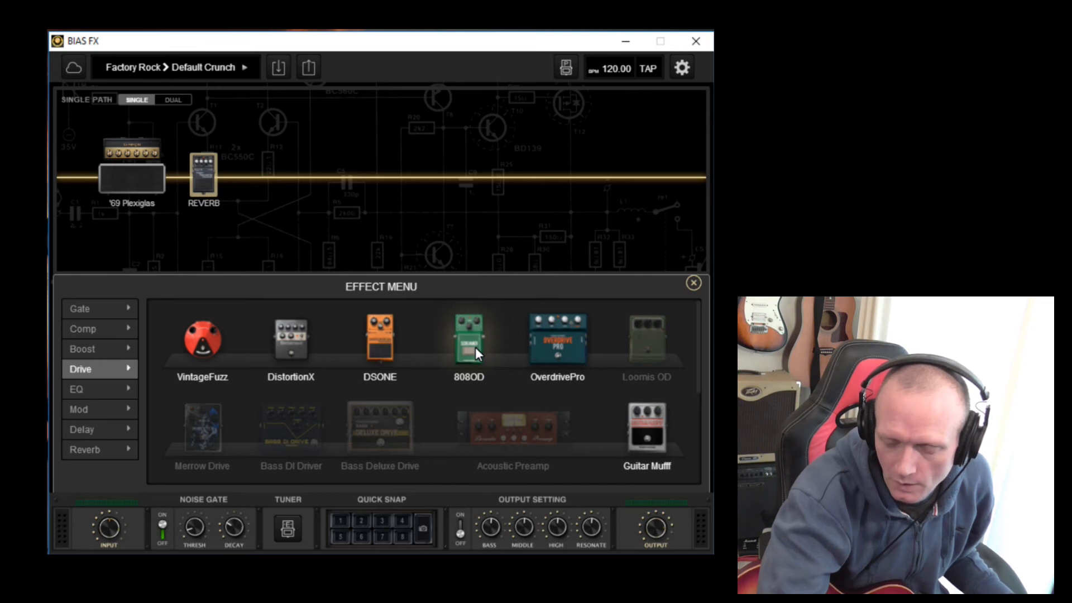
left_click_drag(471, 347, 96, 186)
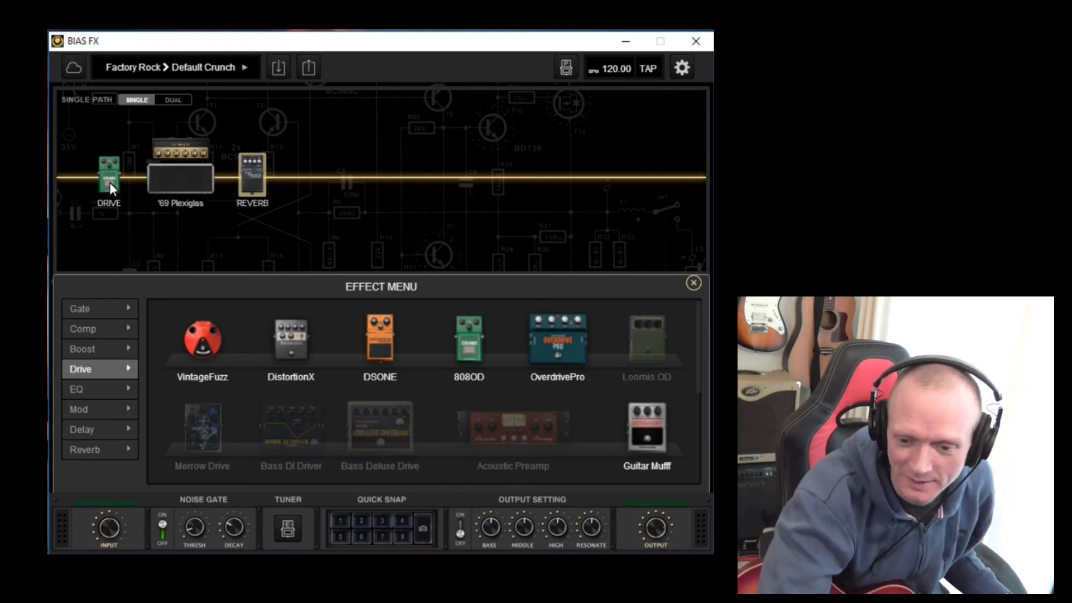
Try the drive pedal at other positions in the signal chain and return it to the front of the amp
left_click(110, 182)
left_click_drag(109, 174, 280, 179)
left_click_drag(202, 183, 303, 183)
left_click_drag(200, 185, 76, 186)
left_click(252, 190)
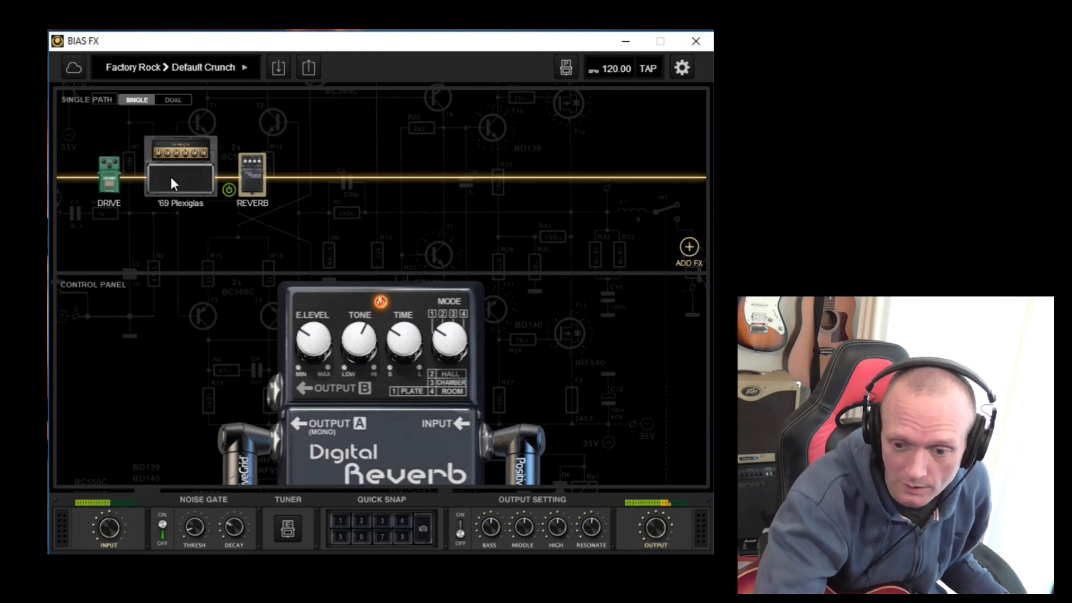
Show the drive pedal's controls and switch the pedal off and back on in the signal path
left_click(112, 188)
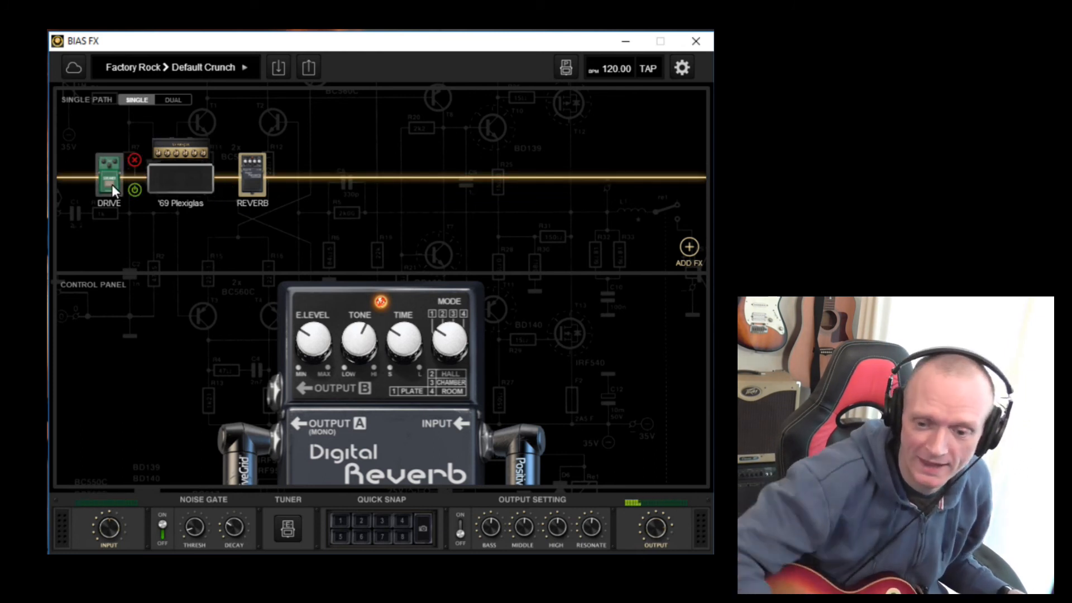
left_click(112, 184)
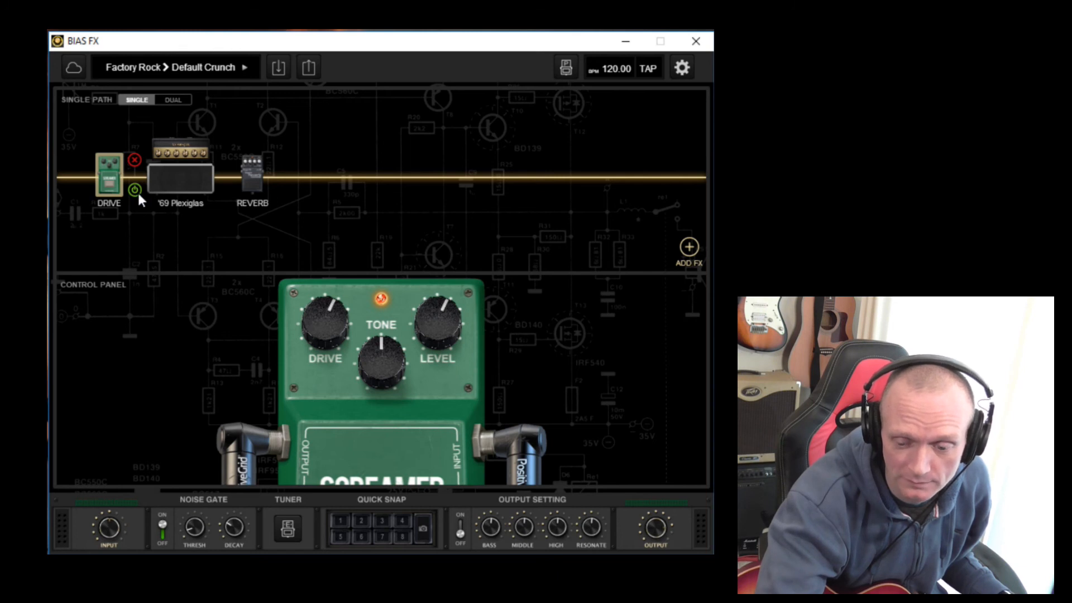
left_click(136, 190)
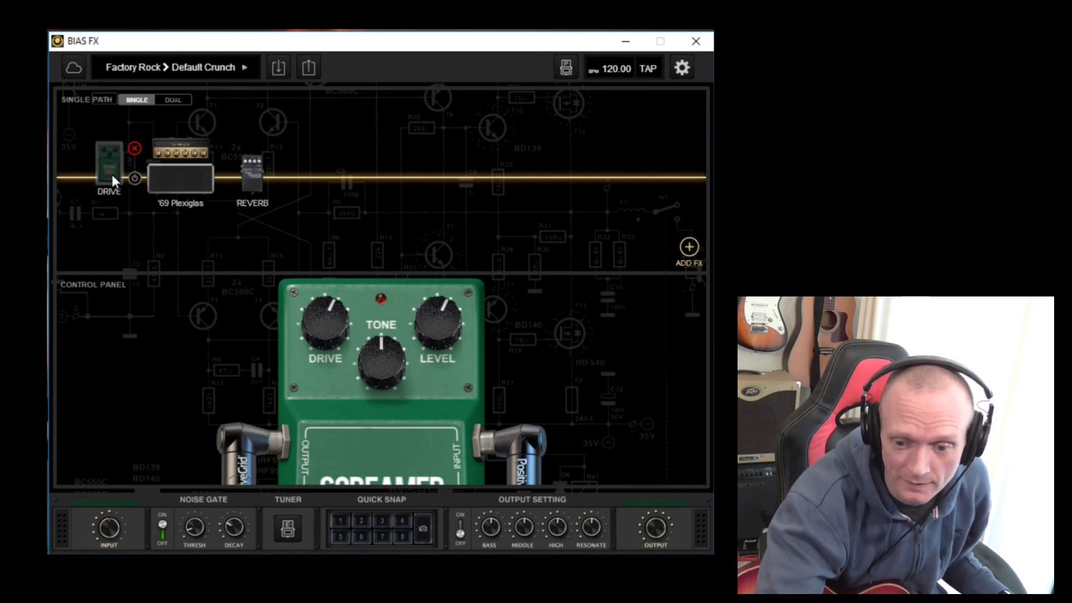
left_click(134, 179)
mouse_move(111, 185)
left_mouse_down()
mouse_move(112, 168)
mouse_move(112, 184)
left_mouse_up()
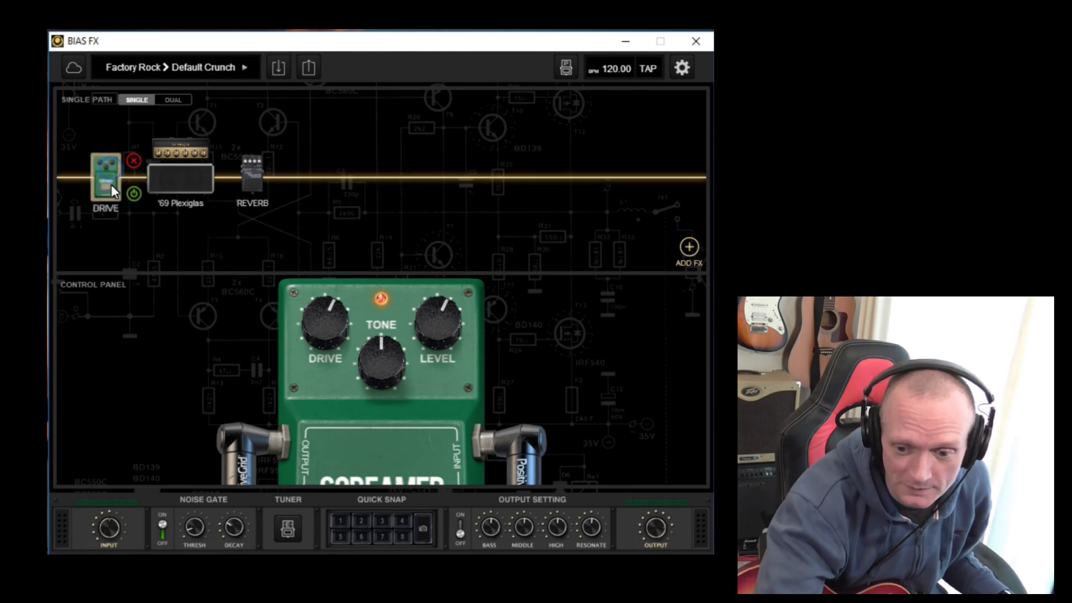
Compare the sound by switching the drive pedal off and on twice at the pedal itself, leaving it on
left_click(382, 296)
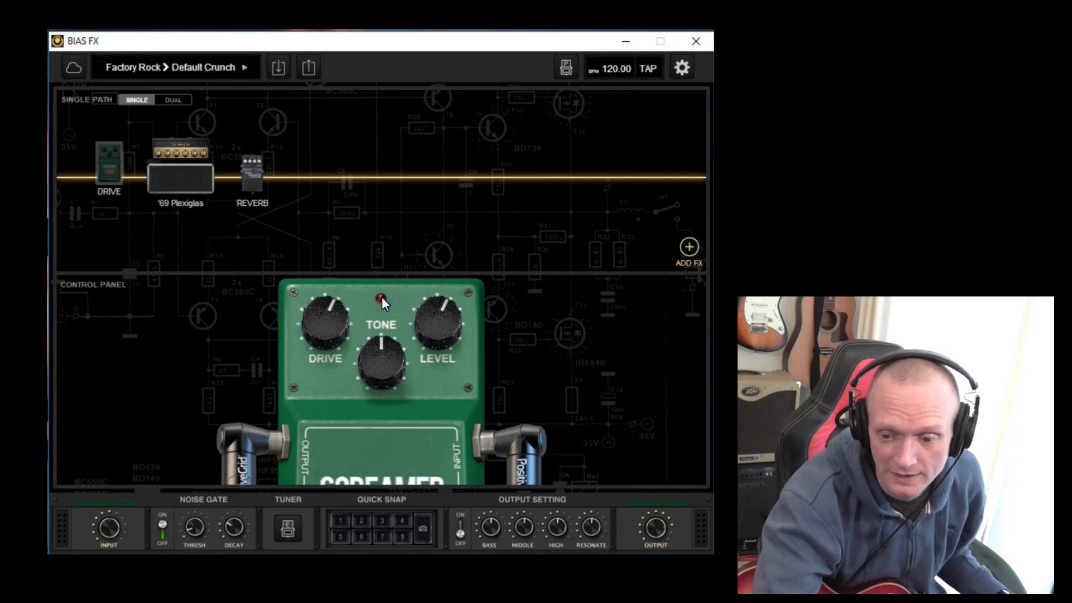
left_click(382, 297)
left_click(382, 298)
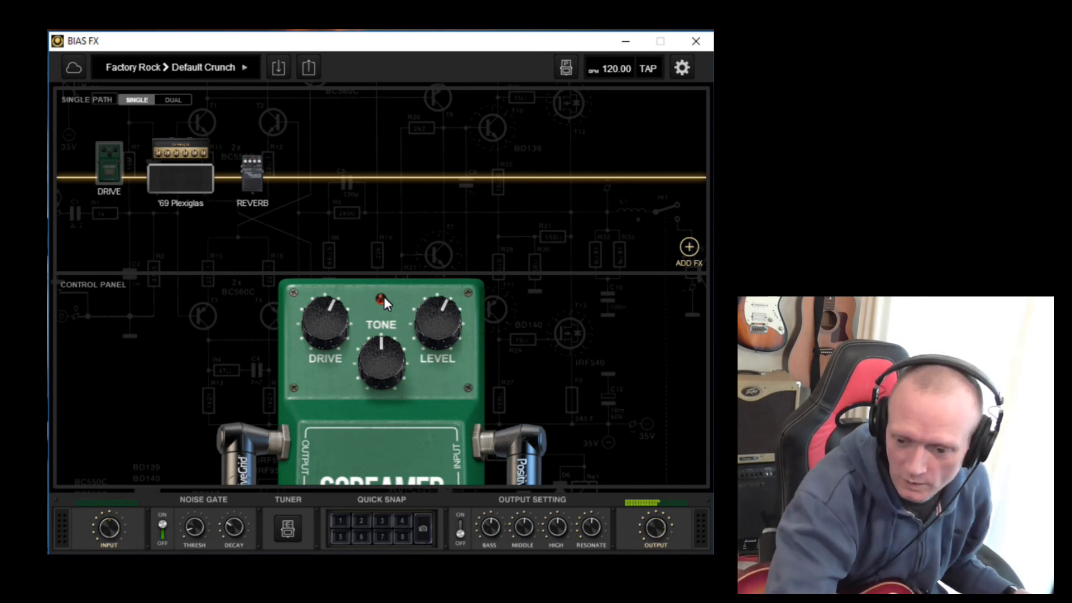
left_click(383, 299)
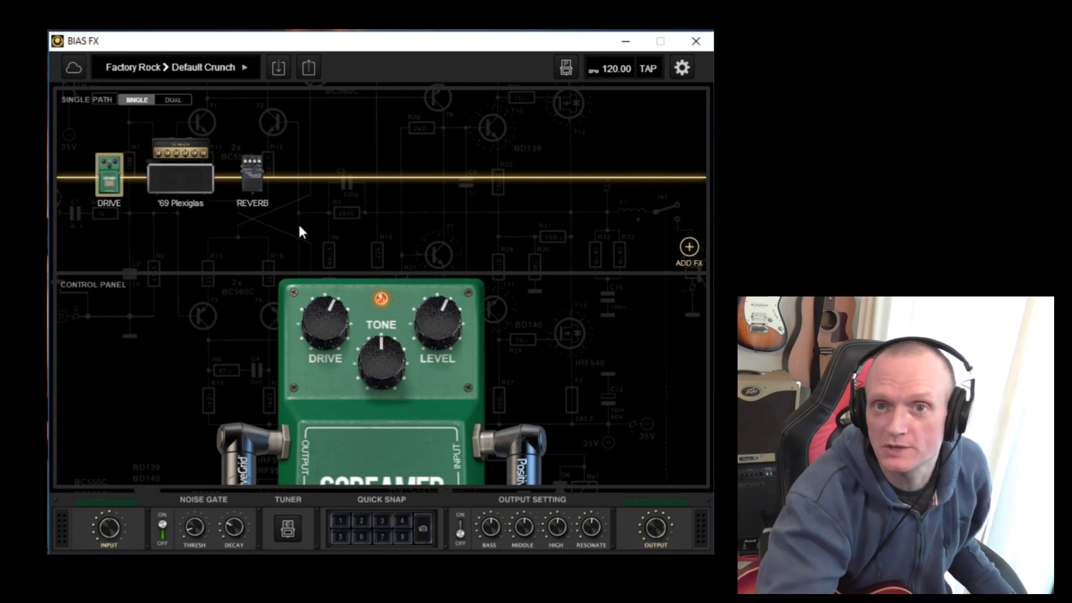
Save the tone as a new preset named Tutorial 1 in Bank 1
left_click(278, 68)
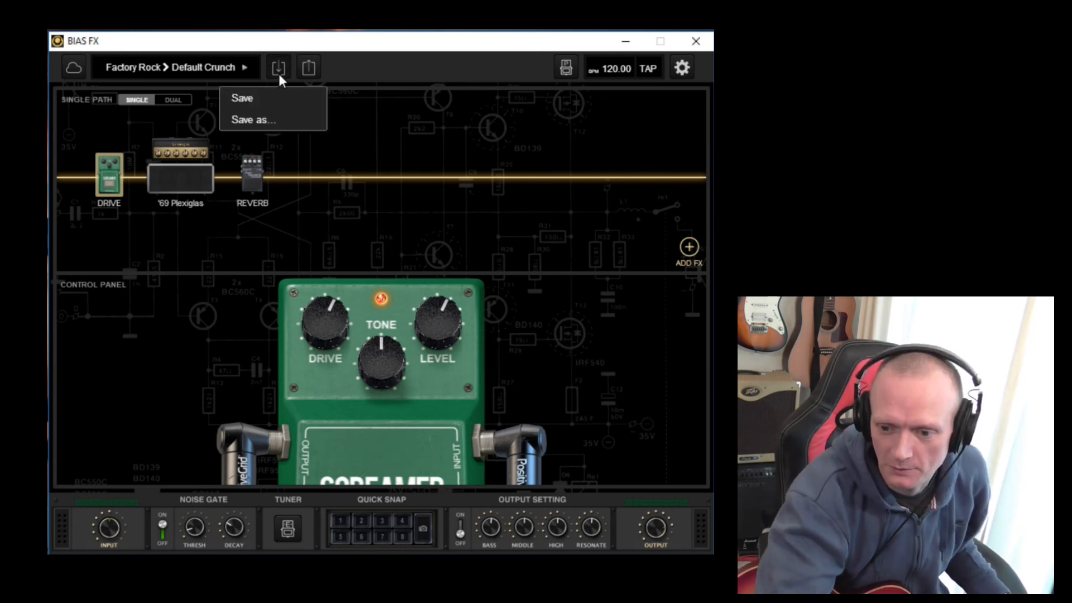
left_click(265, 122)
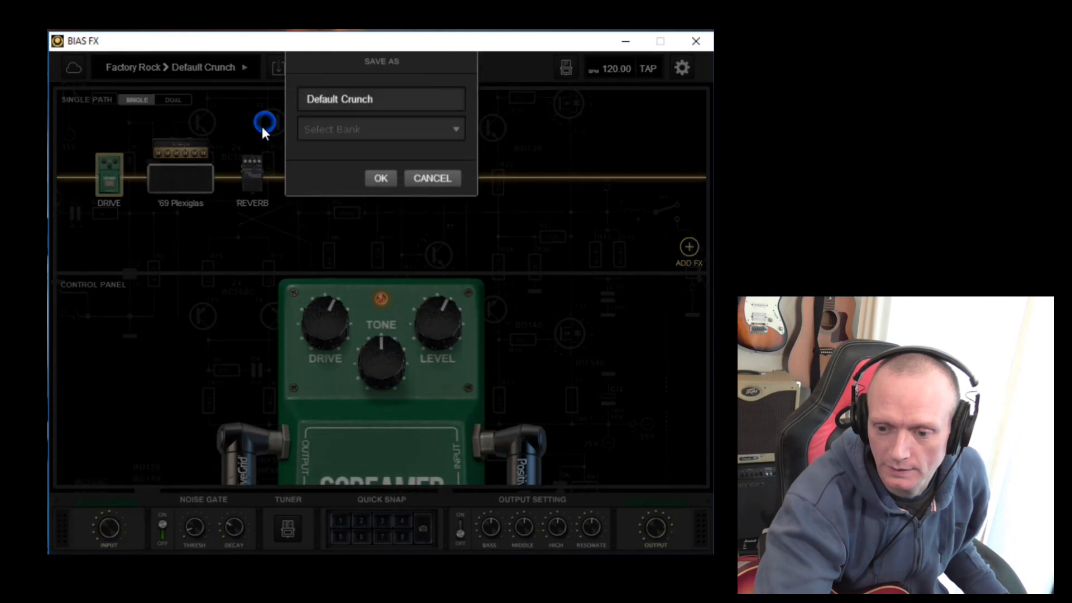
left_click_drag(411, 136, 253, 133)
type("Tut")
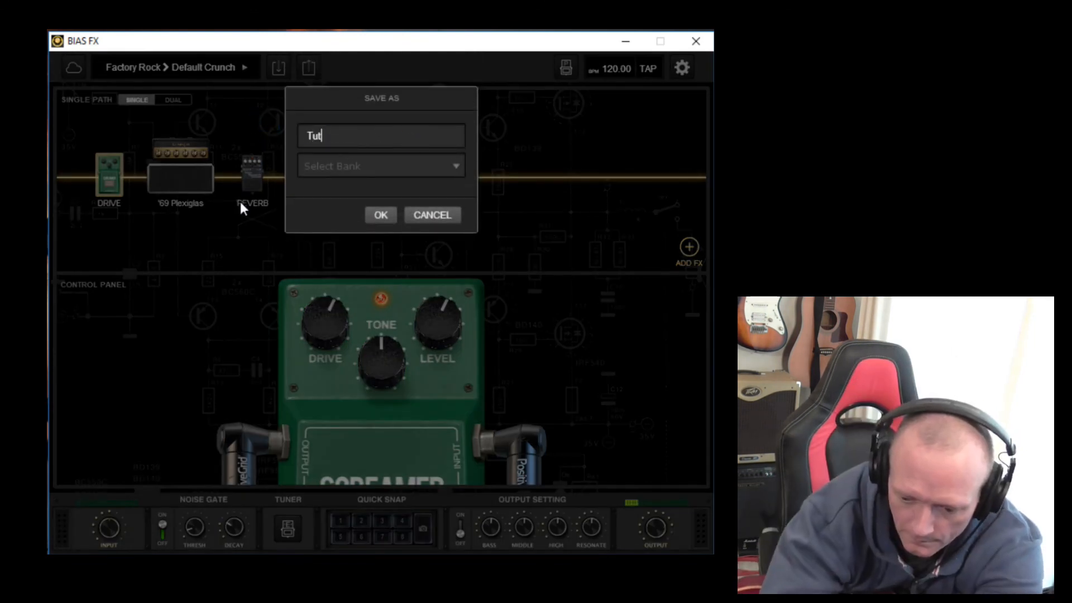
type("orial 1")
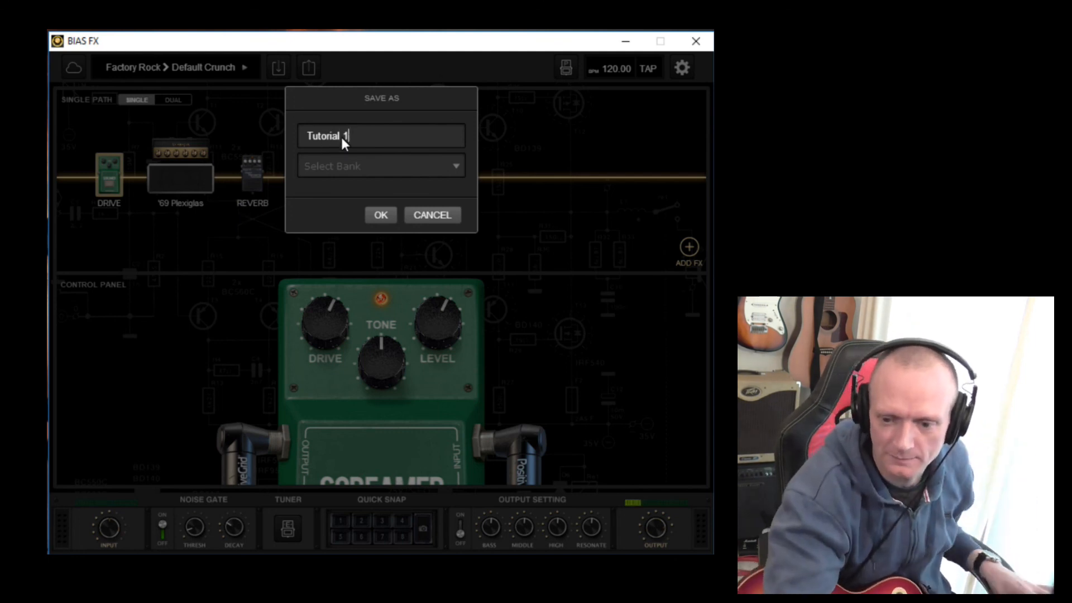
left_click(384, 170)
left_click(347, 184)
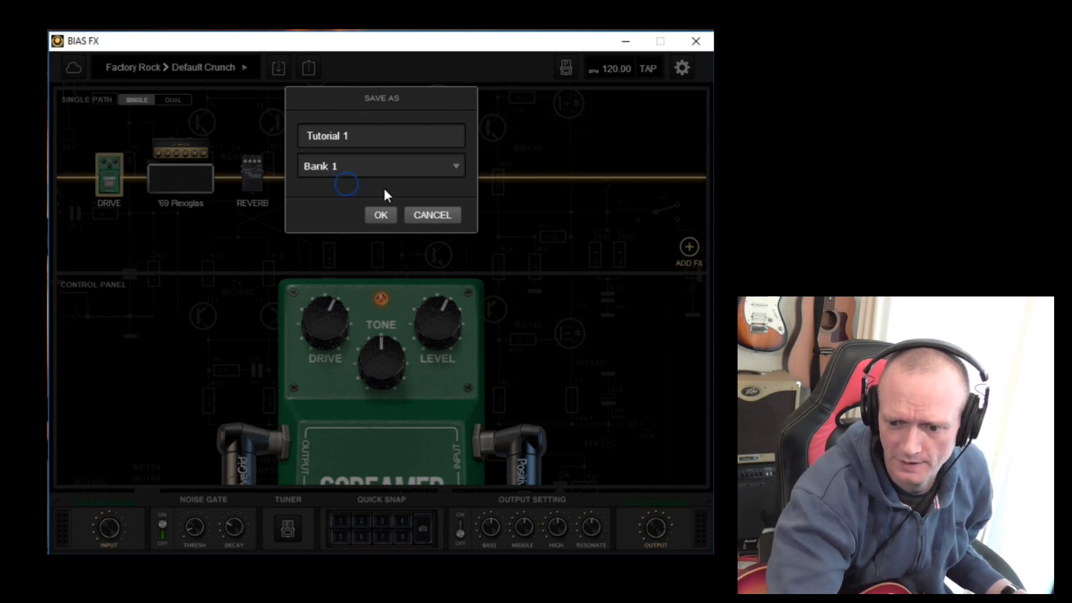
left_click(380, 221)
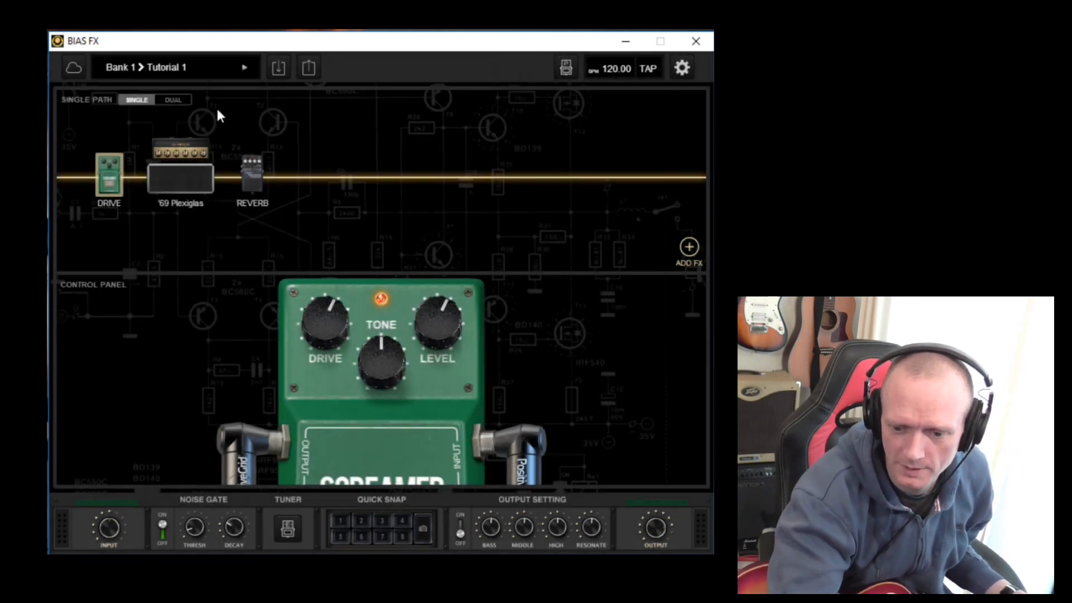
Look up the saved presets in Bank 1
left_click(242, 62)
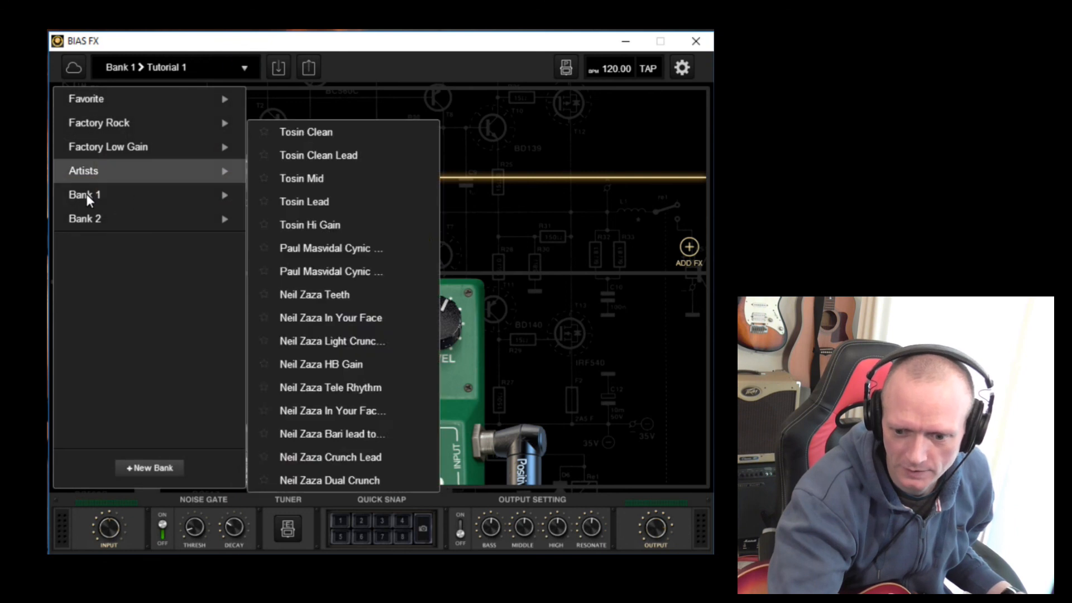
mouse_move(86, 193)
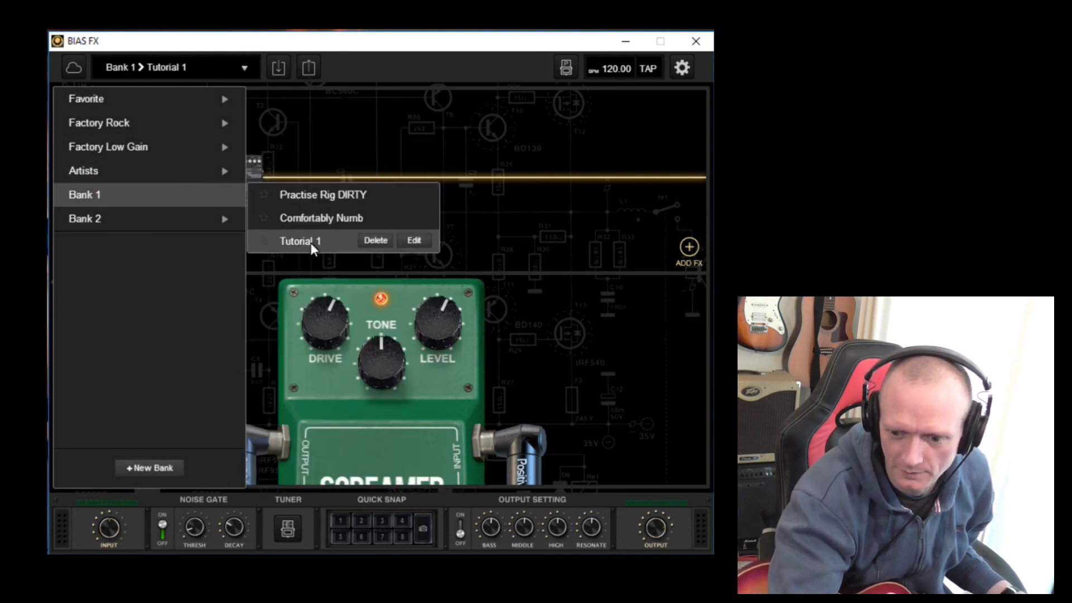